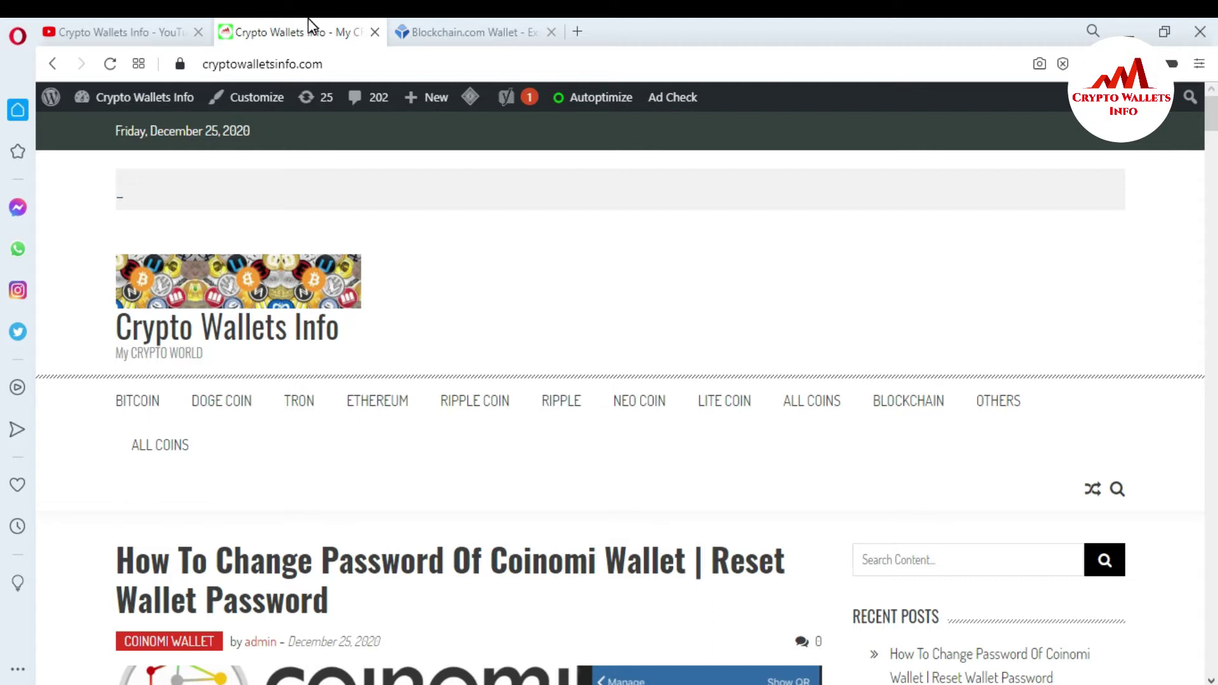
Switch from the blog post to the already open Blockchain.com wallet login tab
{"action": "left_click", "coordinate": [420, 26]}
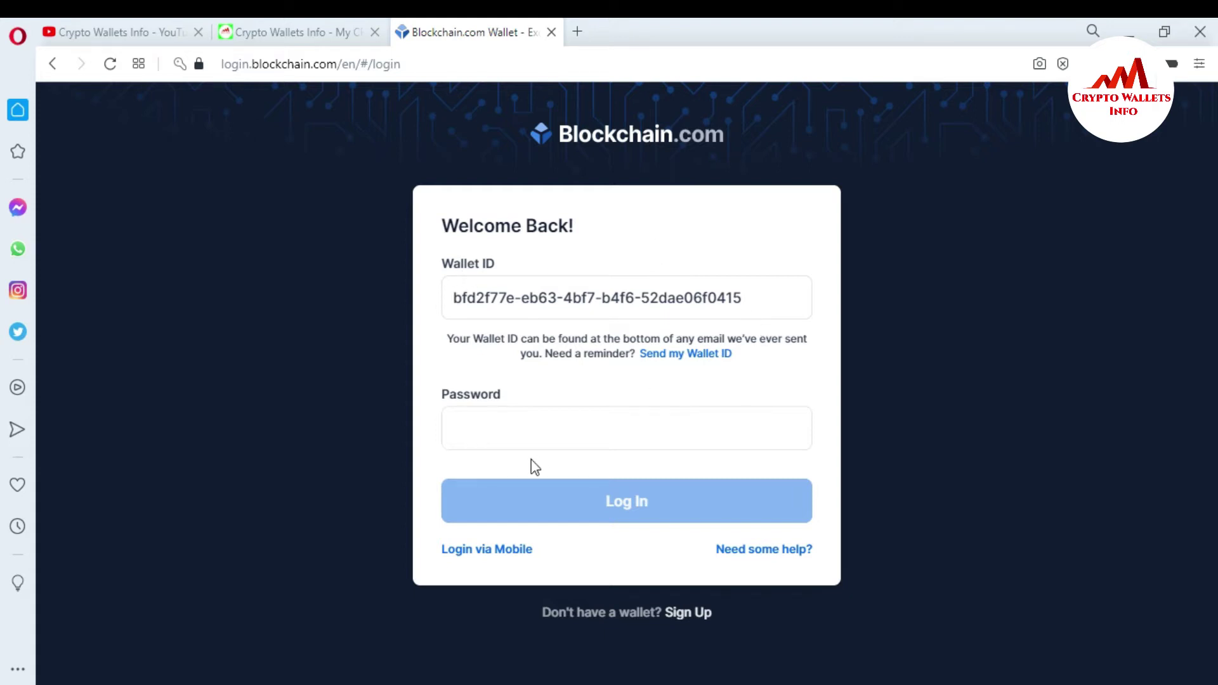
Enter the wallet password in the Password field below the filled-in wallet ID
{"action": "left_click", "coordinate": [532, 427]}
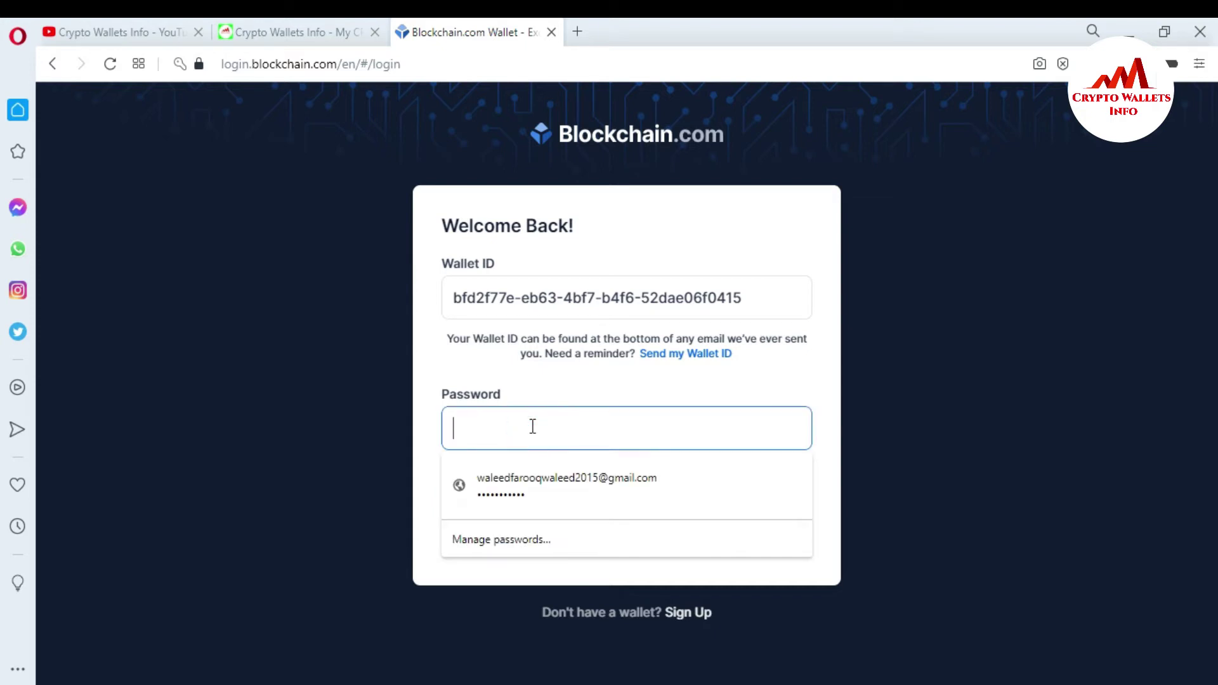
{"action": "type", "text": "******"}
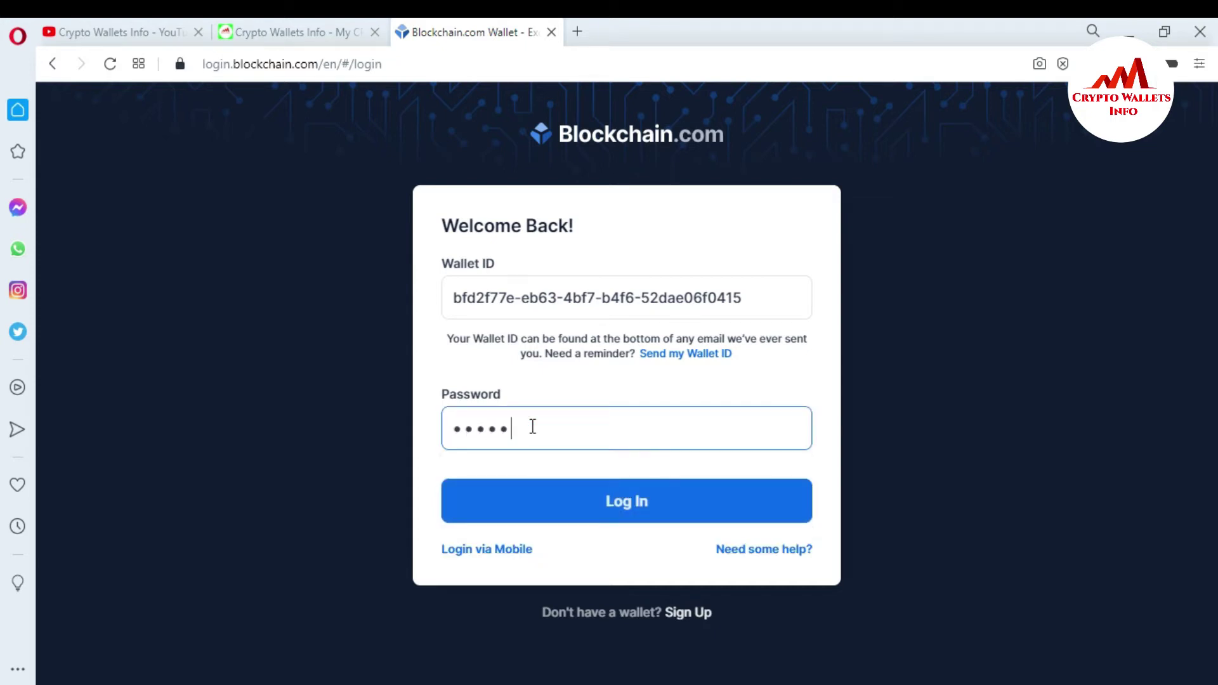
{"action": "type", "text": "*****"}
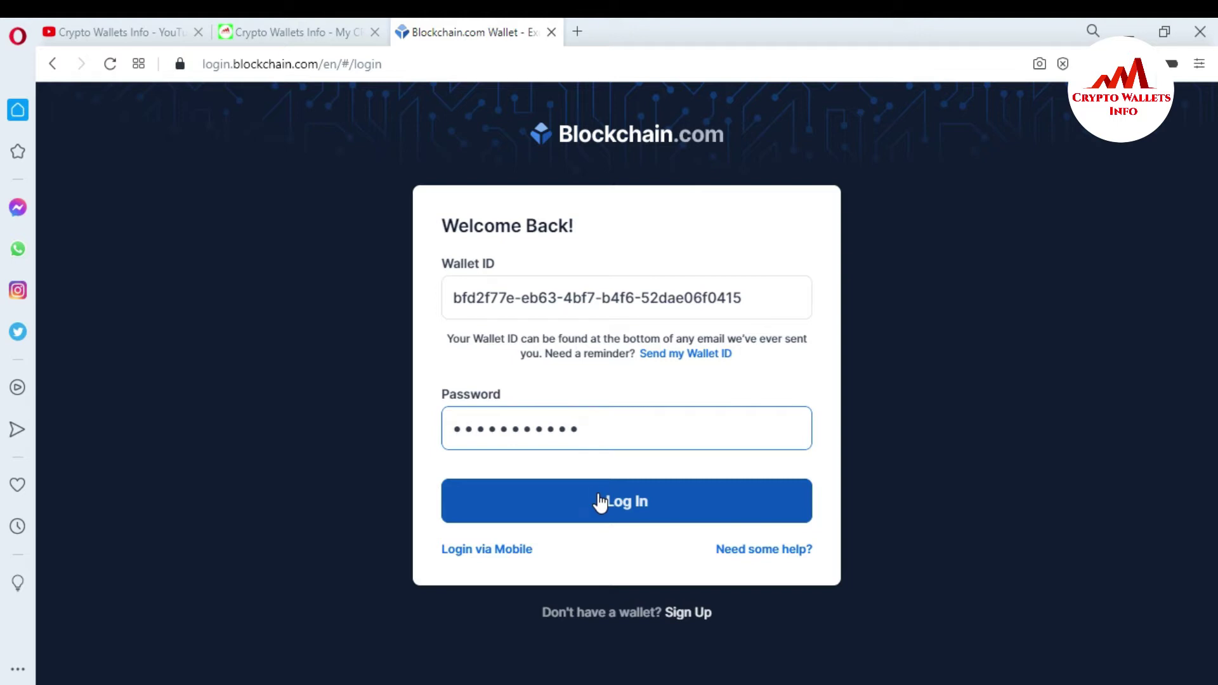
Try logging in, then replace the password rejected as 'Wrong password' with a retyped one
{"action": "left_click", "coordinate": [600, 502]}
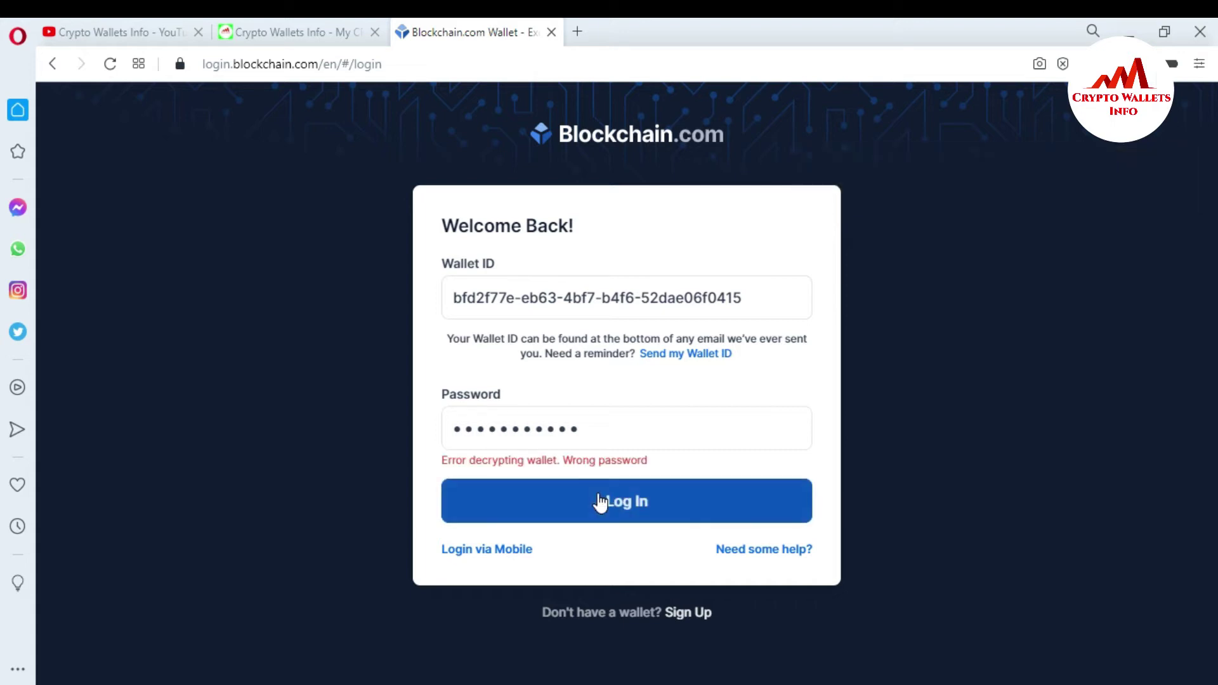
{"action": "double_click", "coordinate": [585, 434]}
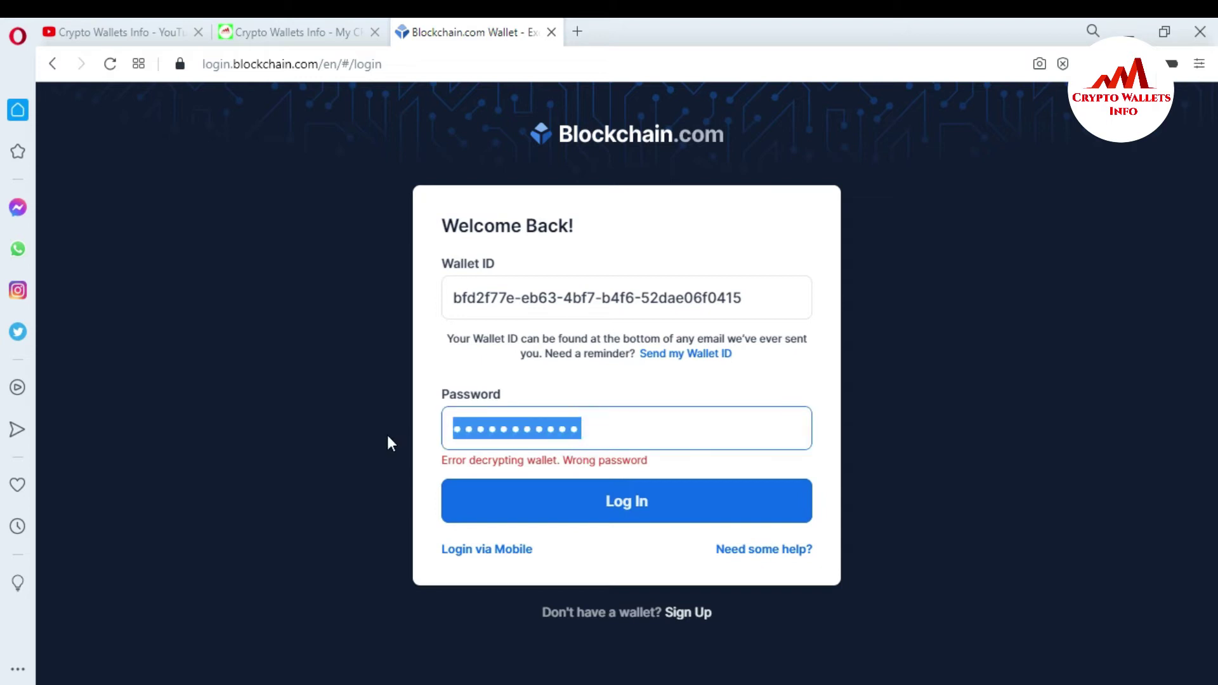
{"action": "type", "text": "••••••"}
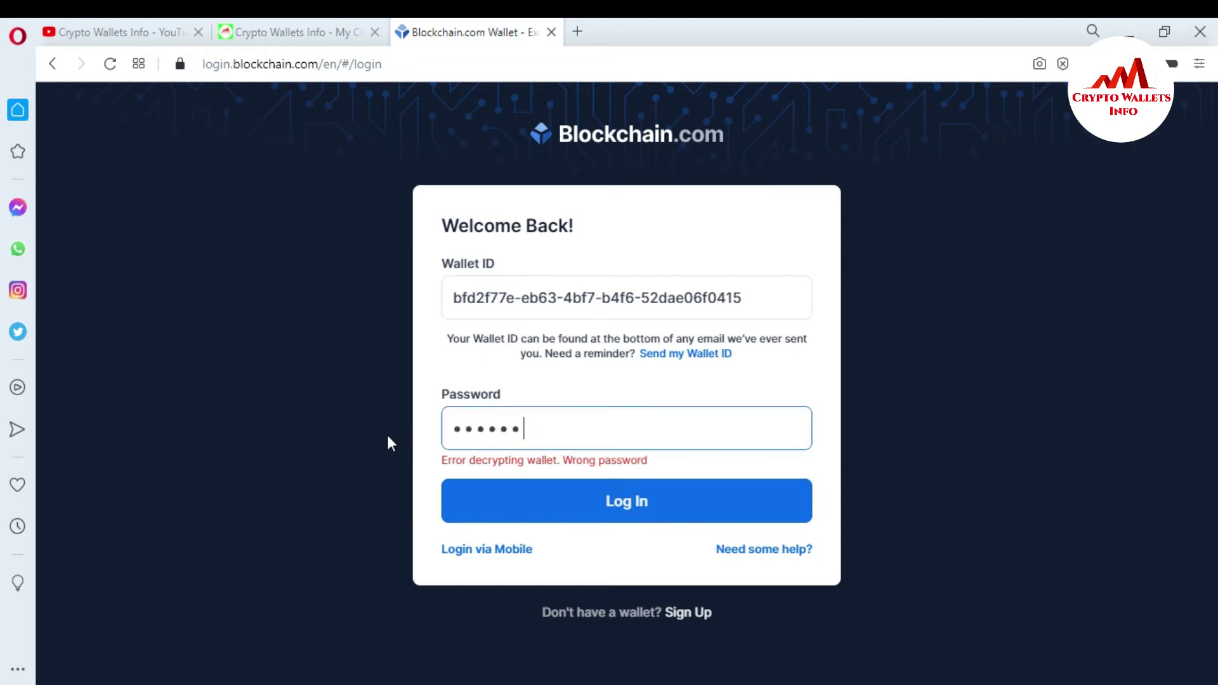
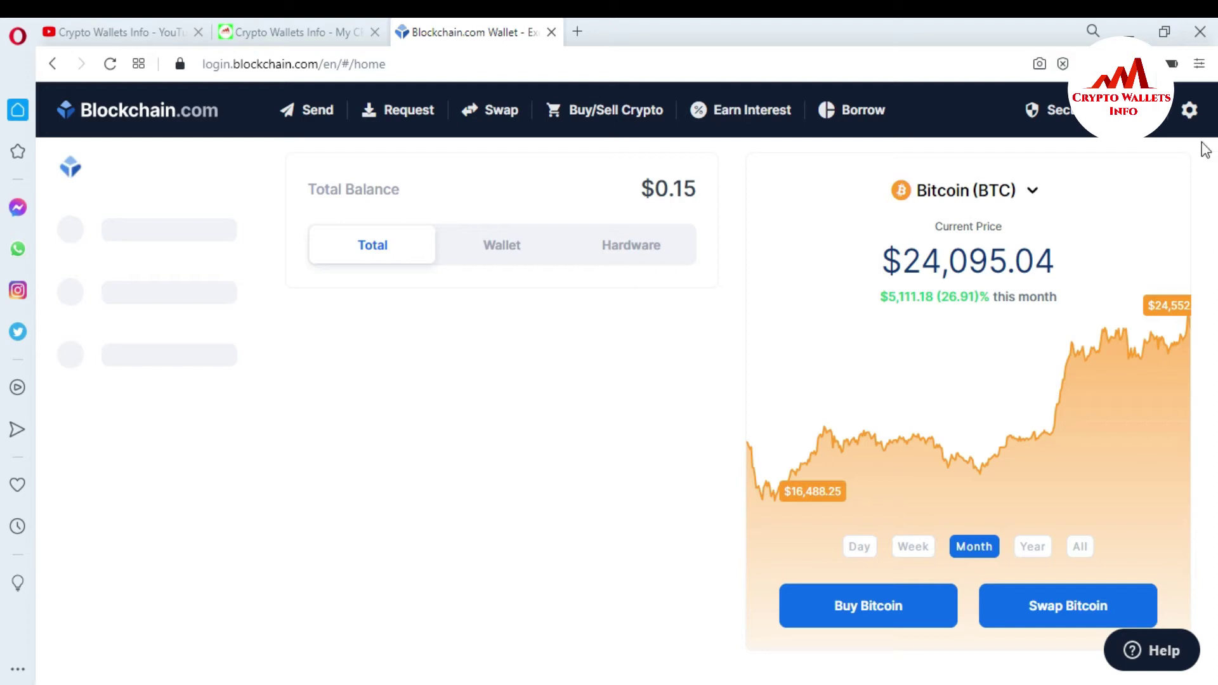
Go to the Security Center and start Backup Funds to show the Backup Your Wallet panel
{"action": "left_click", "coordinate": [1061, 115]}
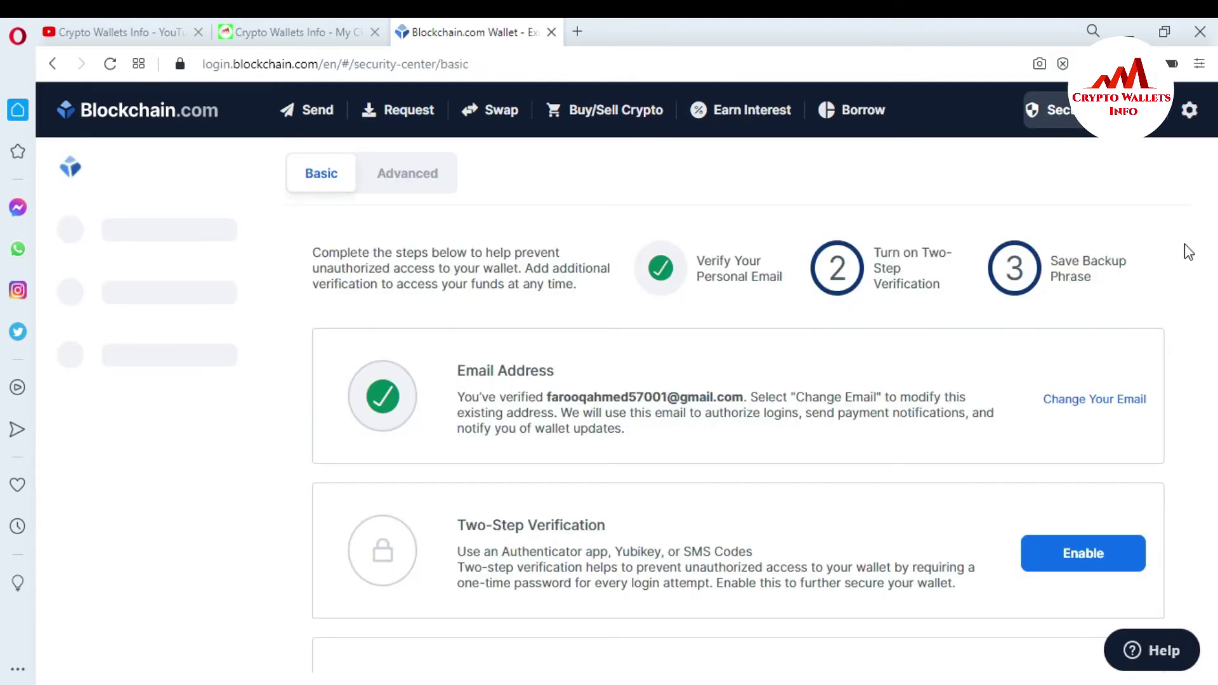
{"action": "scroll", "coordinate": [1187, 251], "scroll_direction": "down", "scroll_amount": 2}
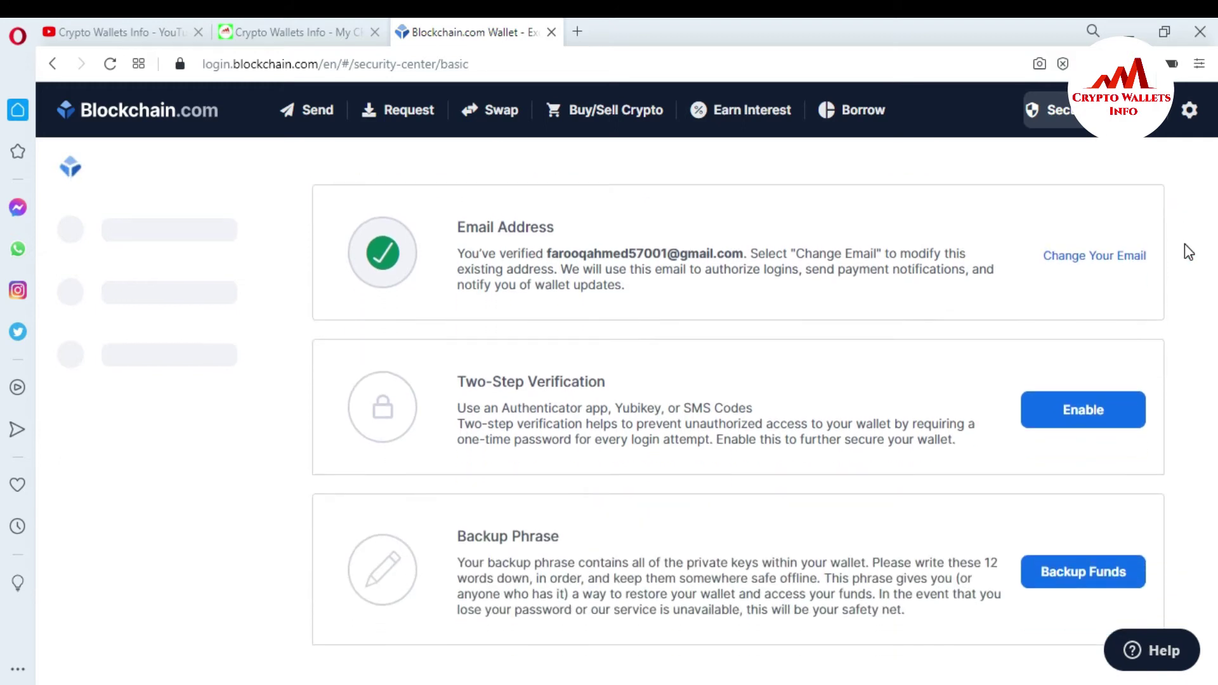
{"action": "left_click", "coordinate": [1083, 573]}
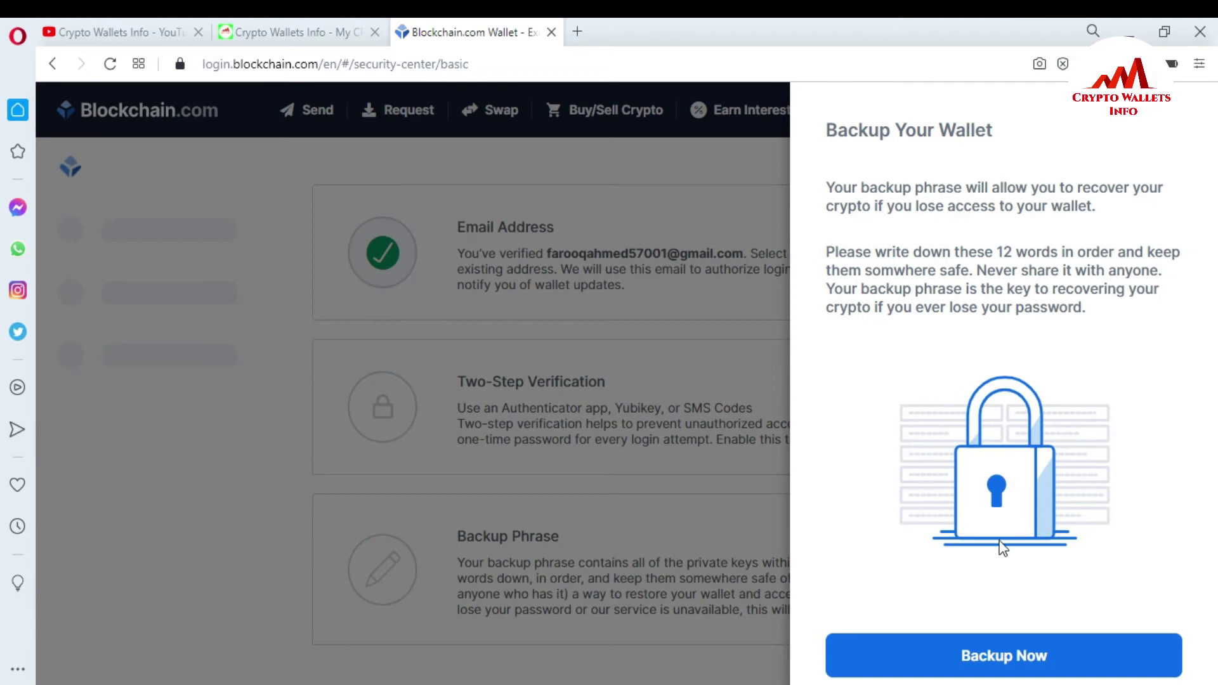
Reveal the recovery phrase and paste words 1–6 into a blank Notepad note
{"action": "left_click", "coordinate": [1006, 661]}
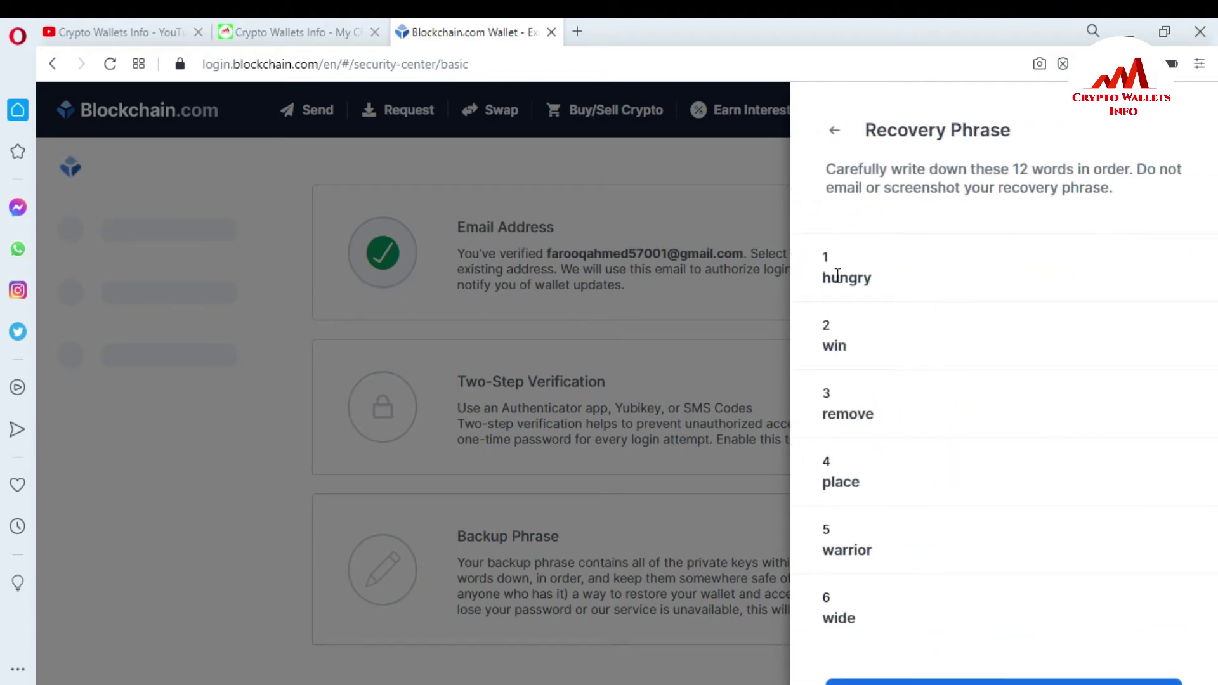
{"action": "left_click_drag", "start_coordinate": [819, 273], "coordinate": [919, 622]}
{"action": "key", "text": "ctrl+c"}
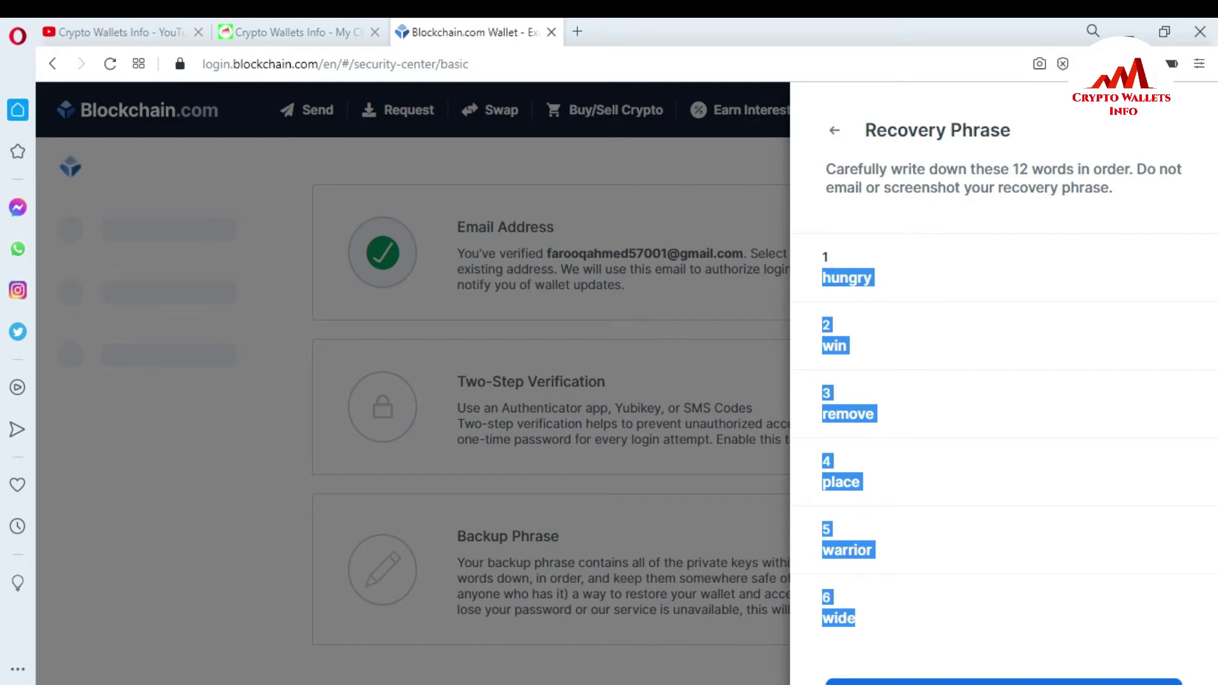
{"action": "key", "text": "alt+Tab"}
{"action": "key", "text": "ctrl+v"}
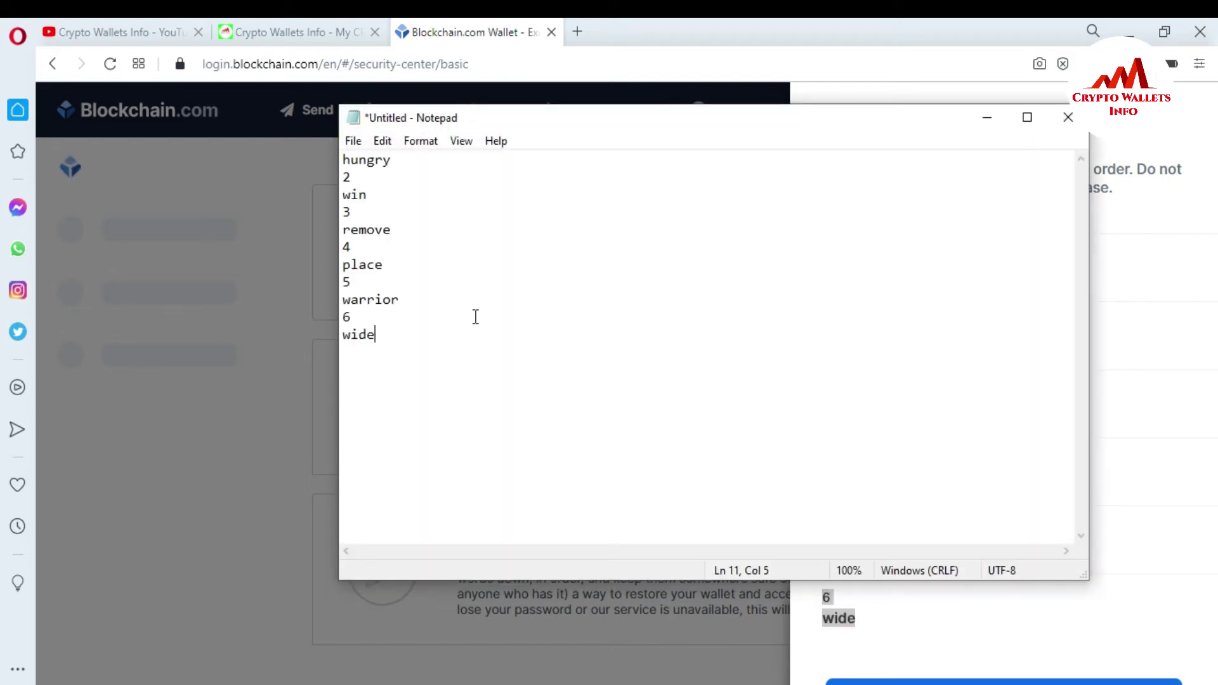
Return to the browser and advance to recovery words 7–12
{"action": "left_click", "coordinate": [986, 121]}
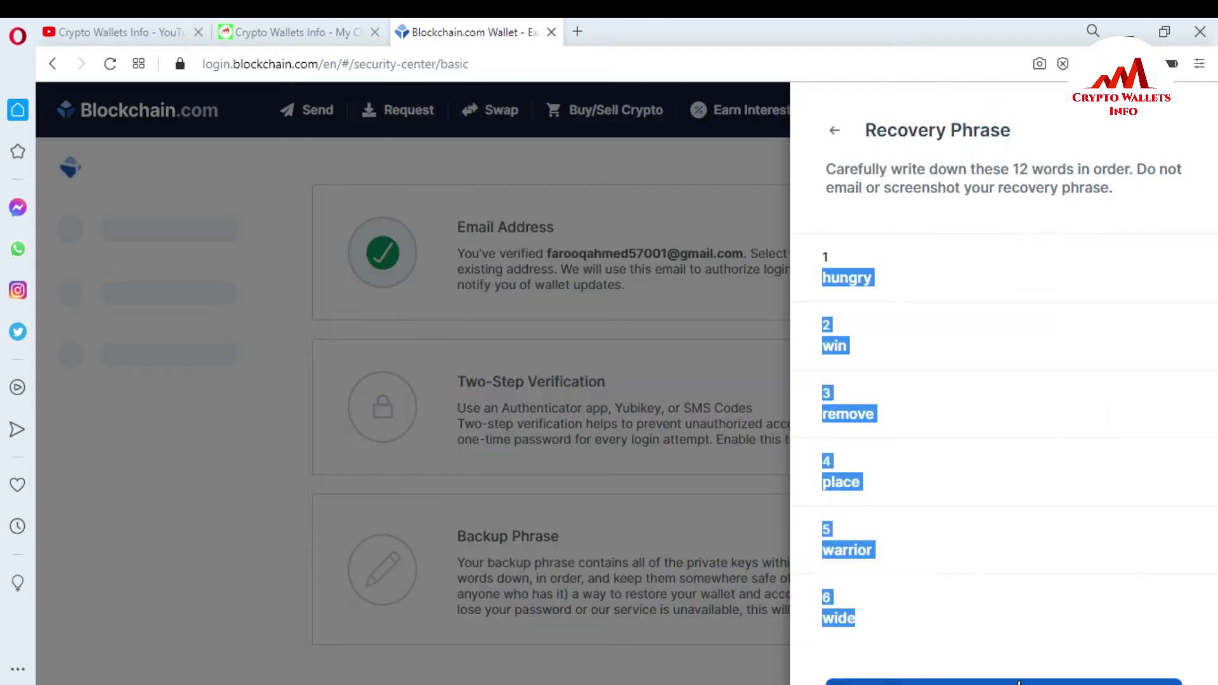
{"action": "scroll", "coordinate": [1019, 683], "scroll_direction": "down", "scroll_amount": 1}
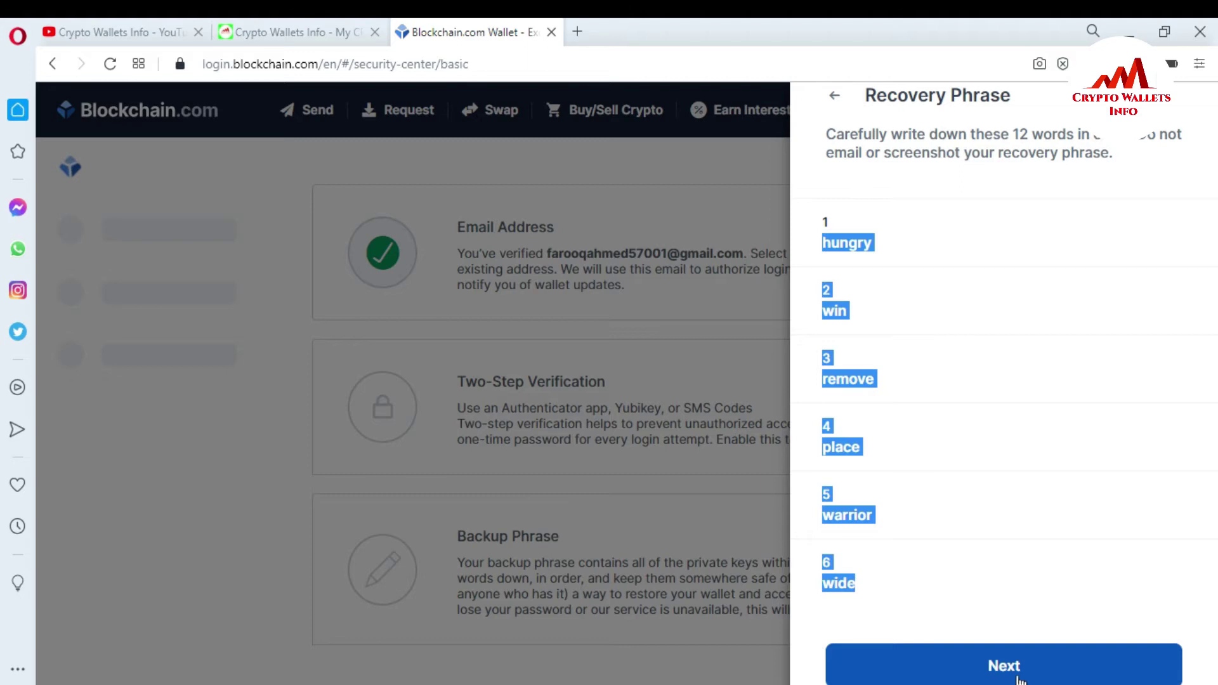
{"action": "left_click", "coordinate": [1017, 678]}
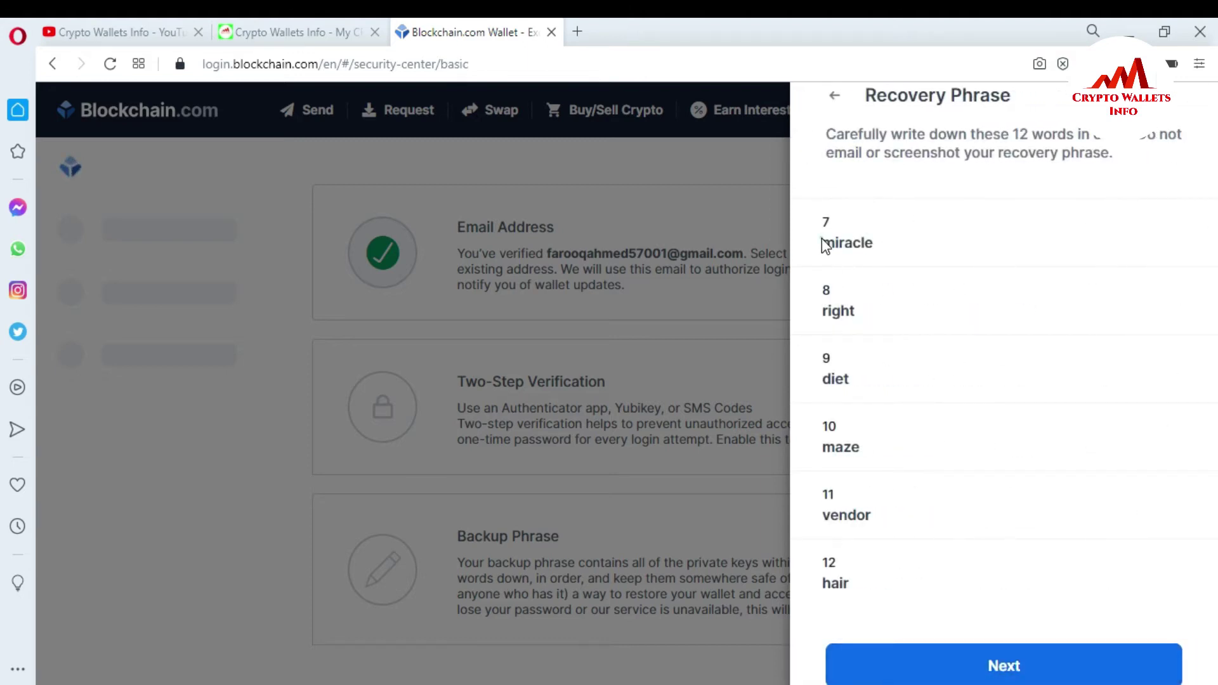
Paste recovery words 7–12 on a new line below the first six in Notepad, then close the Recovery Phrase panel
{"action": "left_click_drag", "start_coordinate": [823, 243], "coordinate": [873, 588]}
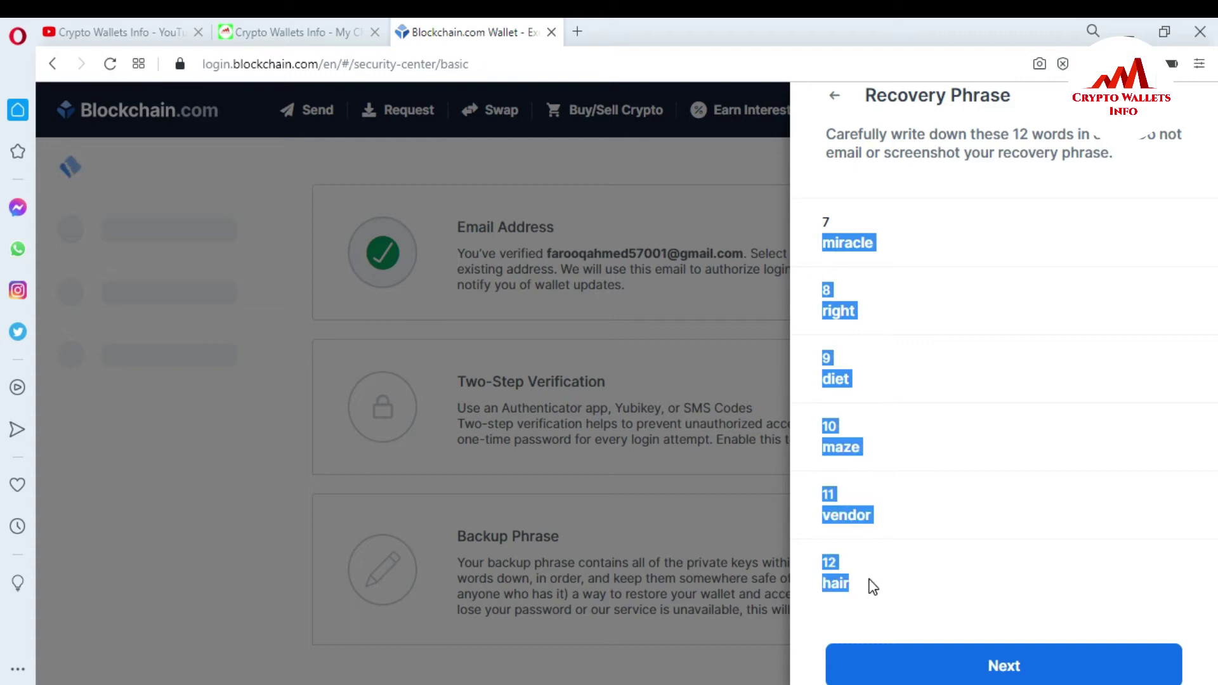
{"action": "key", "text": "ctrl+c"}
{"action": "key", "text": "alt+Tab"}
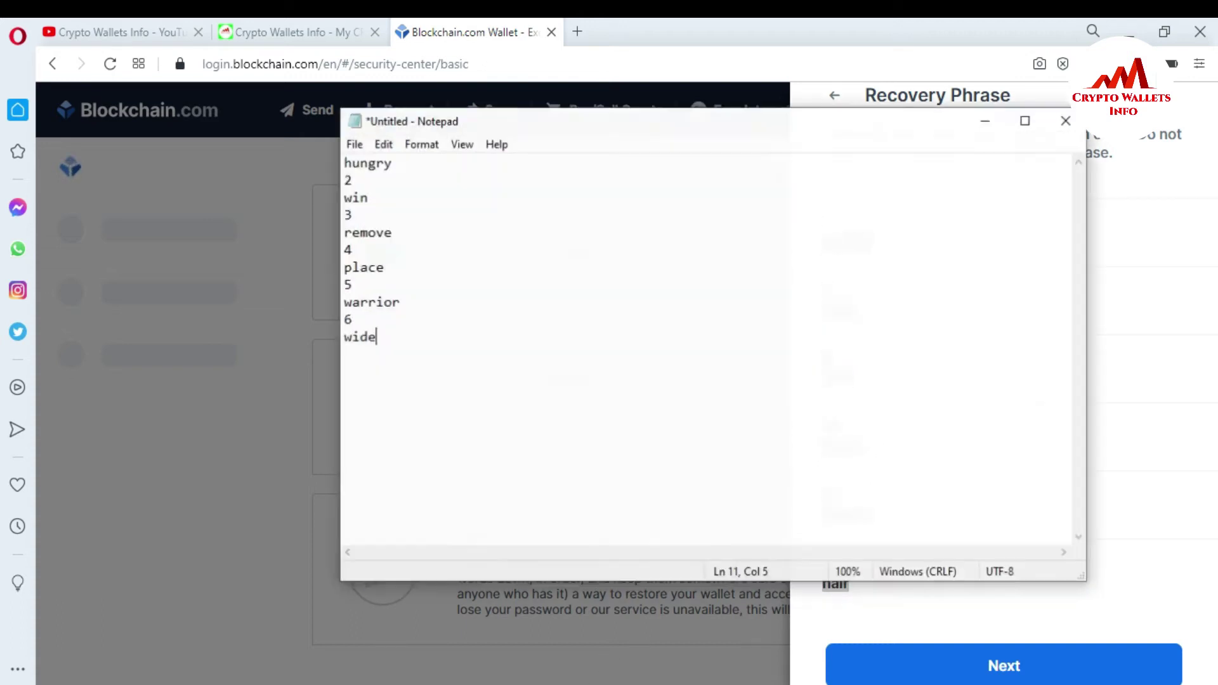
{"action": "key", "text": "Return"}
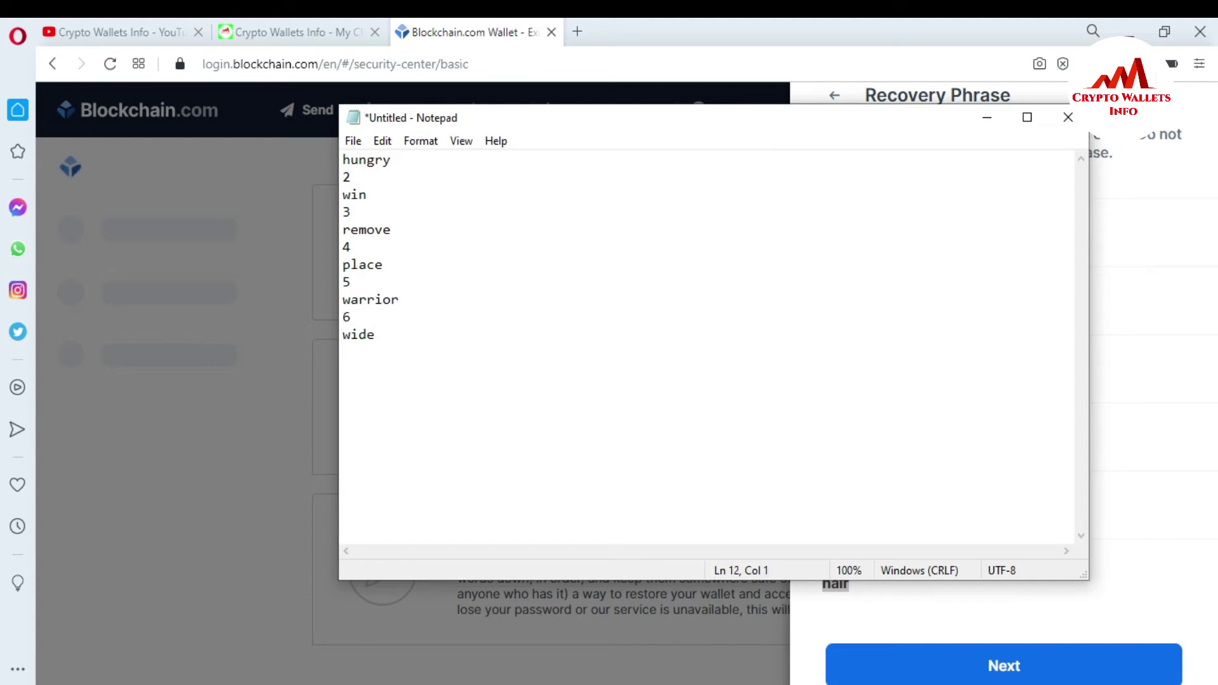
{"action": "key", "text": "ctrl+v"}
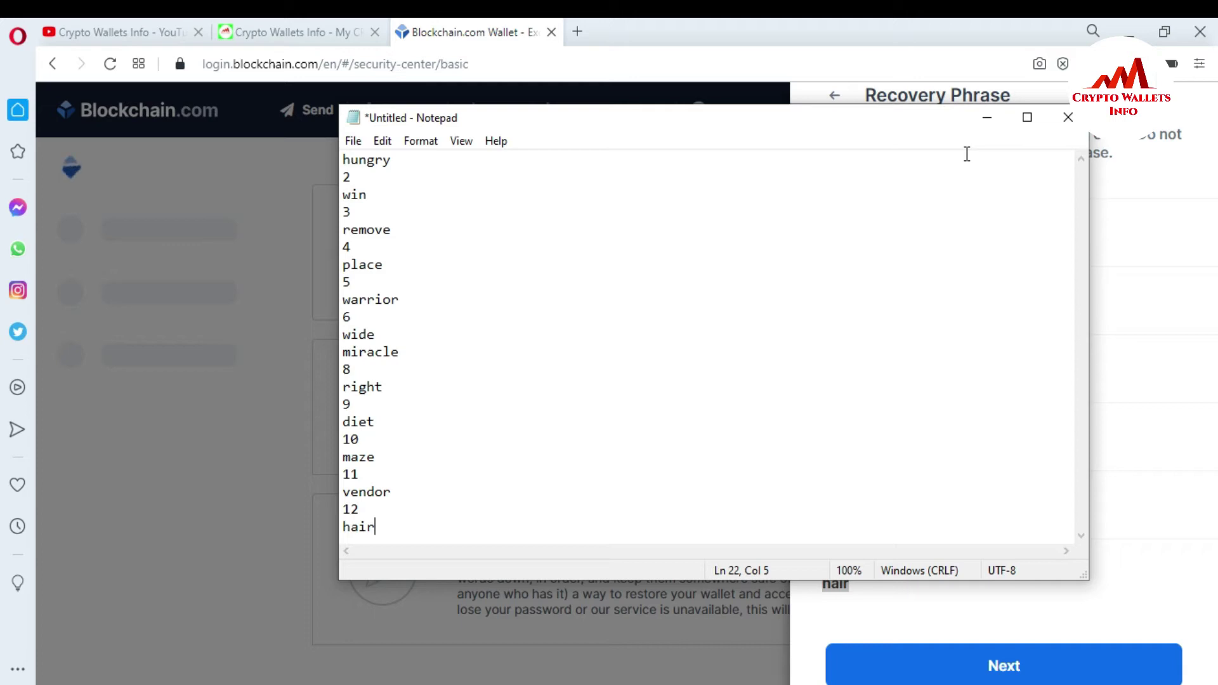
{"action": "left_click", "coordinate": [988, 117]}
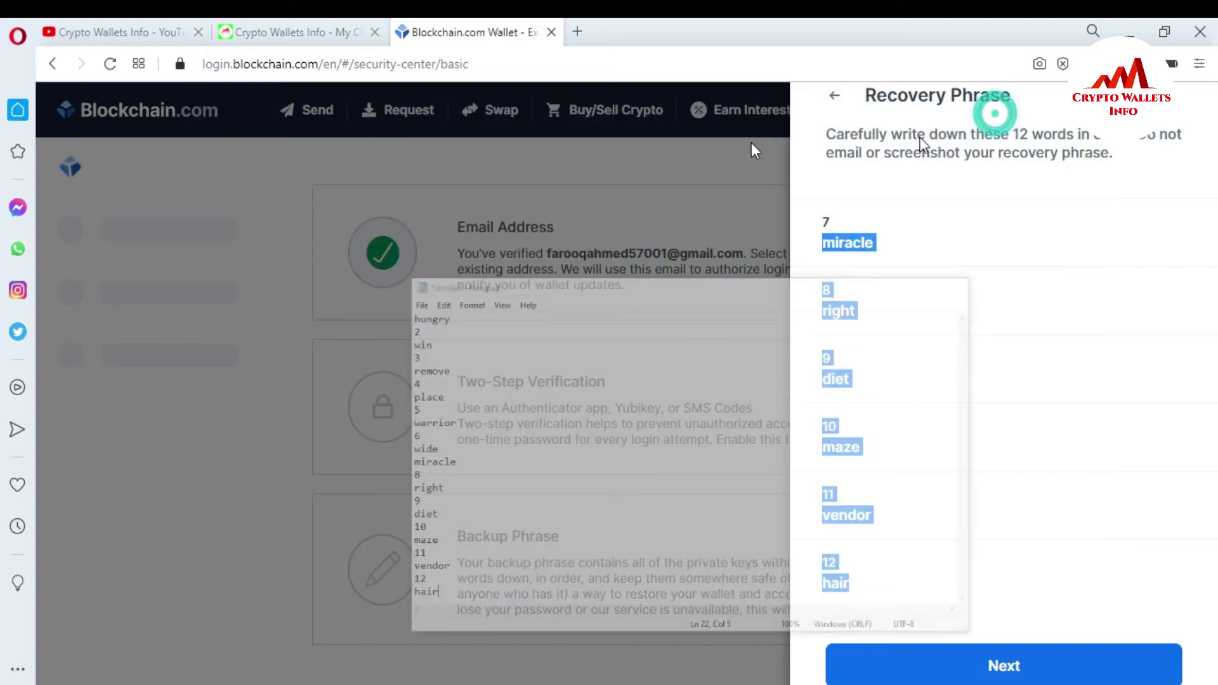
{"action": "left_click", "coordinate": [718, 151]}
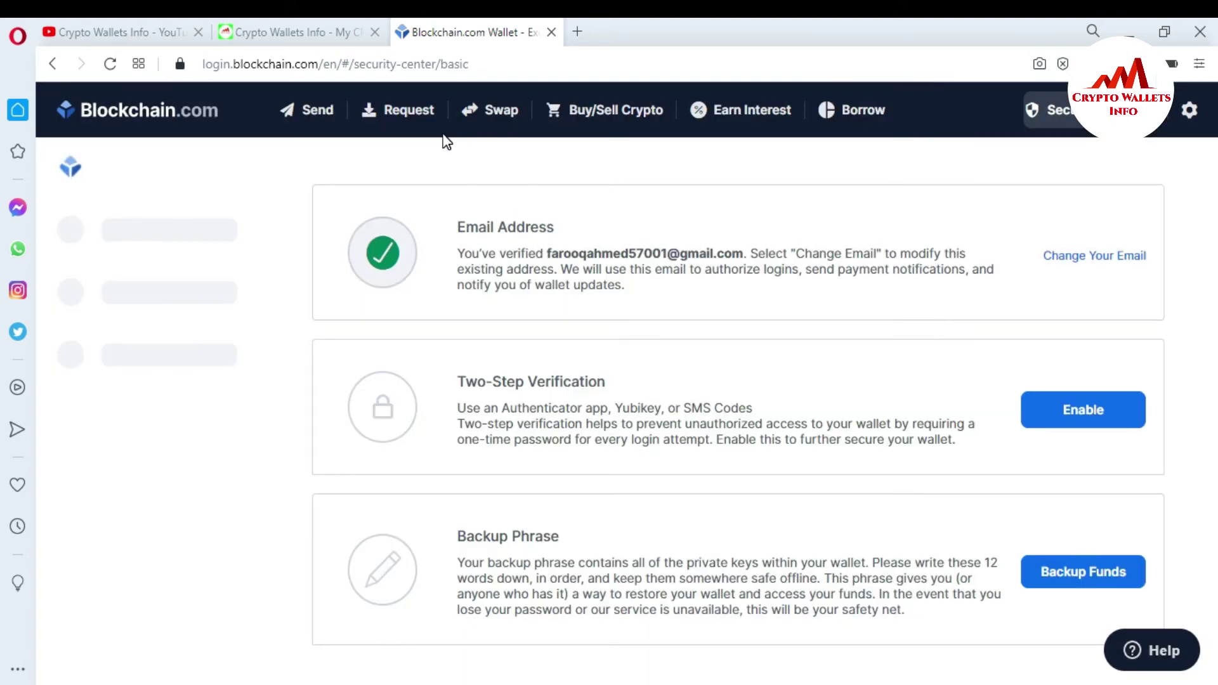
Return to the Blockchain.com home page, minimize Atomic Wallet, and open a new Speed Dial tab
{"action": "left_click", "coordinate": [130, 111]}
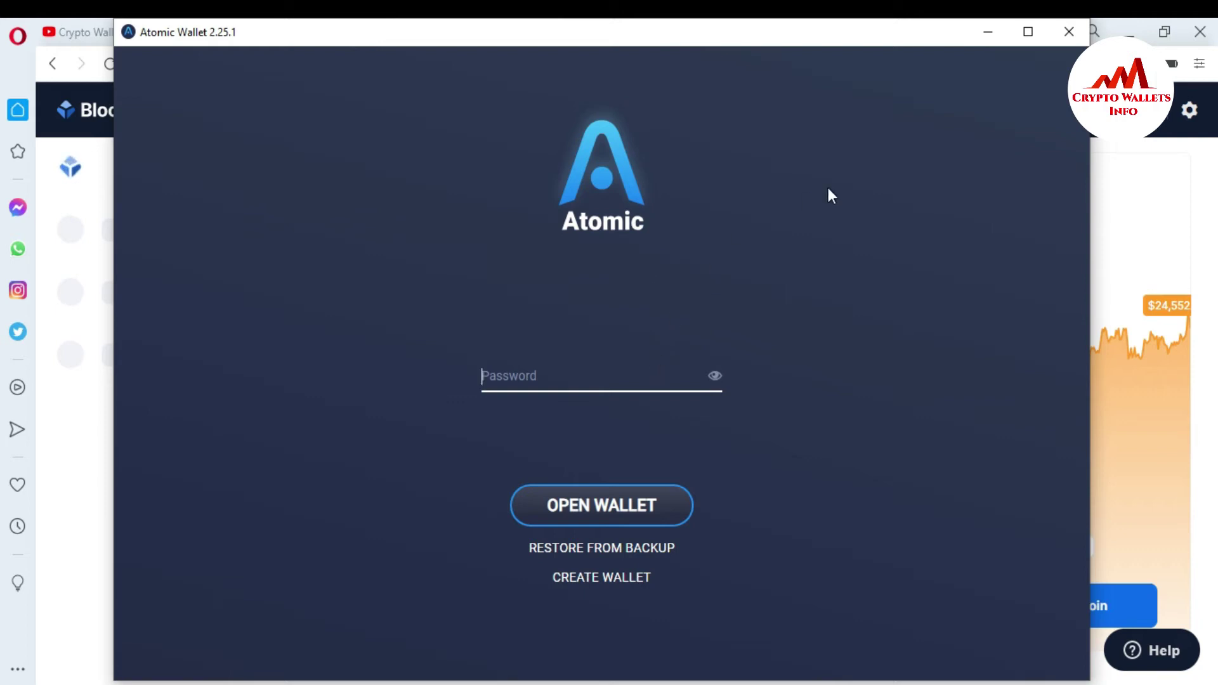
{"action": "left_click", "coordinate": [990, 30]}
{"action": "left_click", "coordinate": [580, 31]}
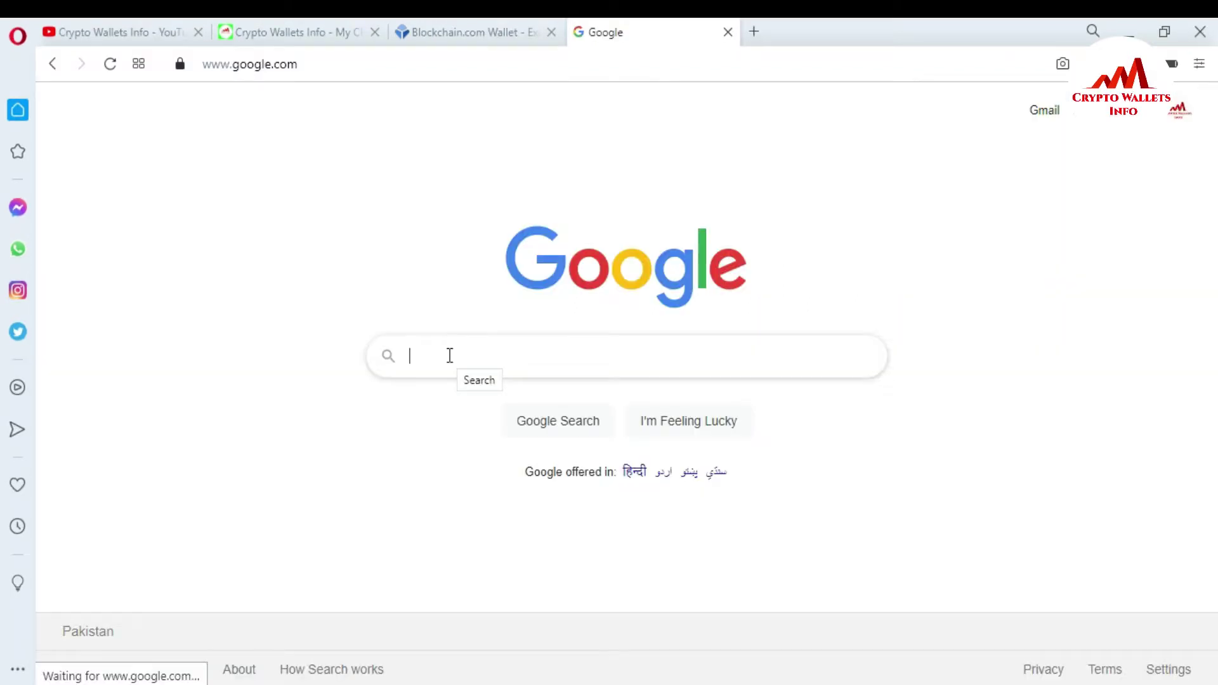
Search Google for 'atomic wallet' and open the Atomic Cryptocurrency Wallet site
{"action": "type", "text": "atomi"}
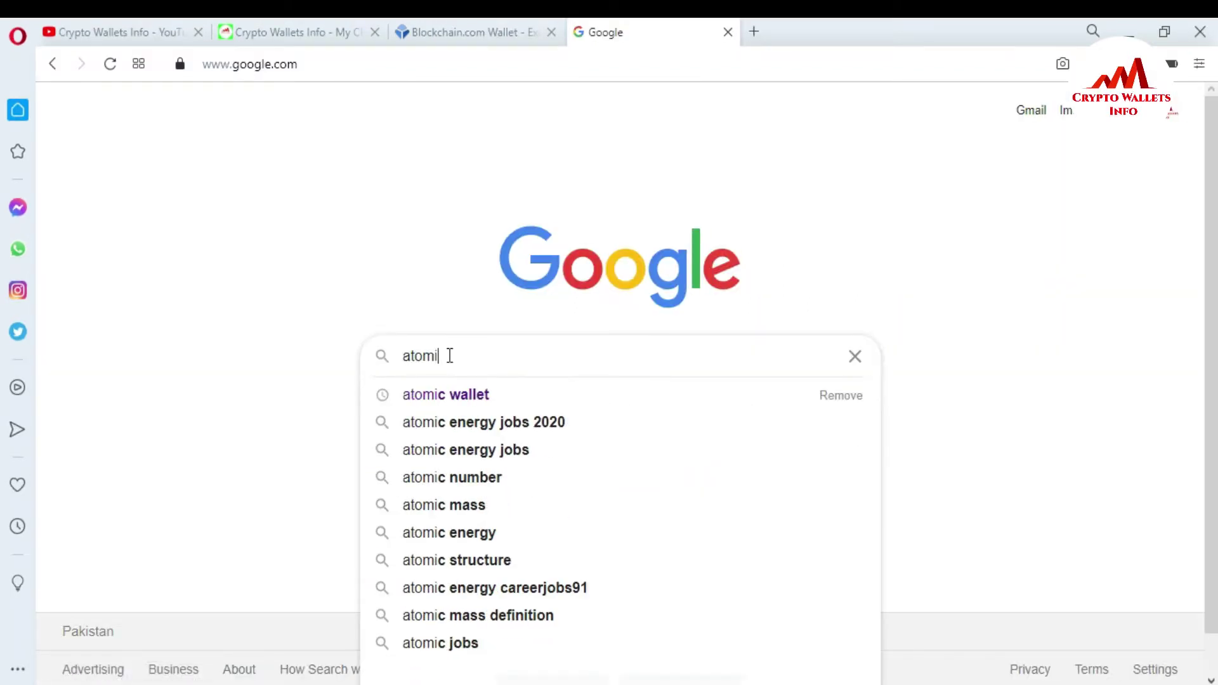
{"action": "left_click", "coordinate": [448, 395]}
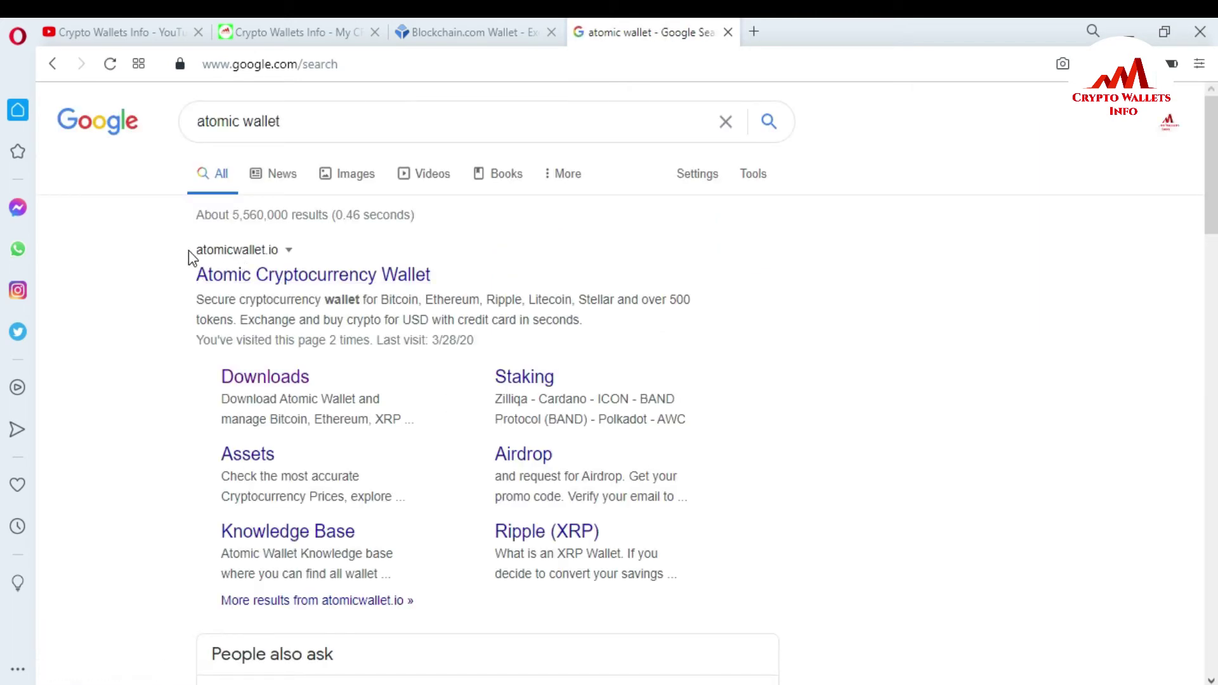
{"action": "left_click", "coordinate": [266, 277]}
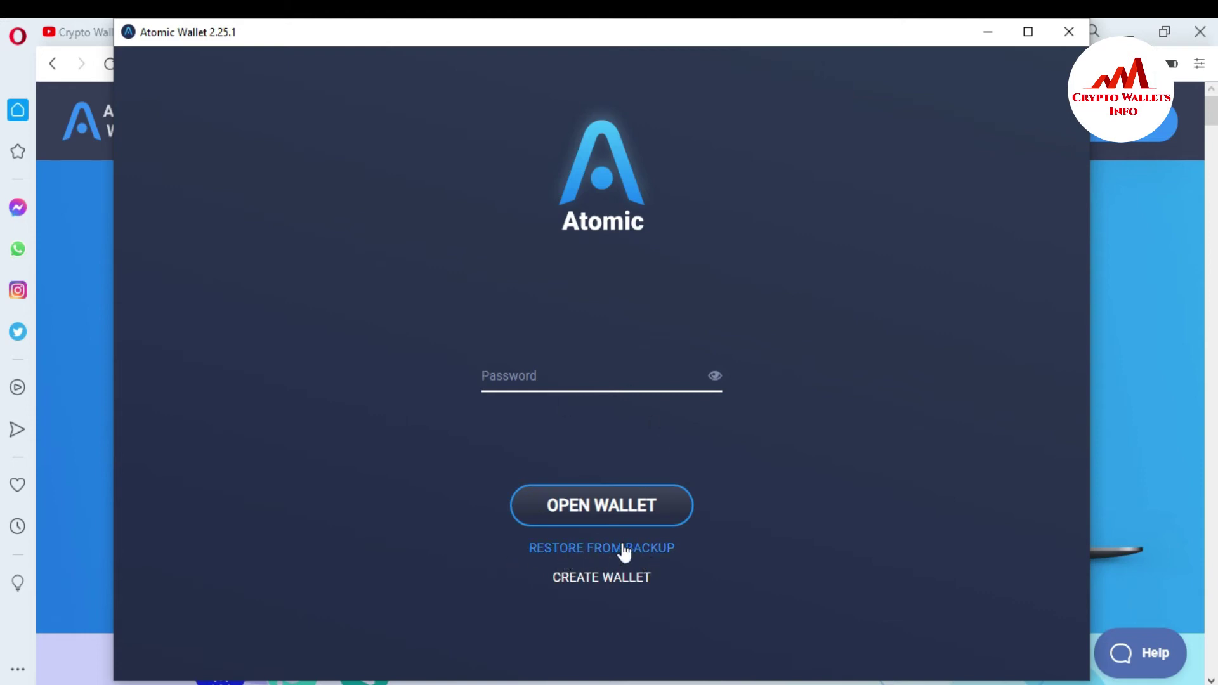
Choose Restore from Backup and continue past the 'You already have a wallet' warning
{"action": "left_click", "coordinate": [593, 550]}
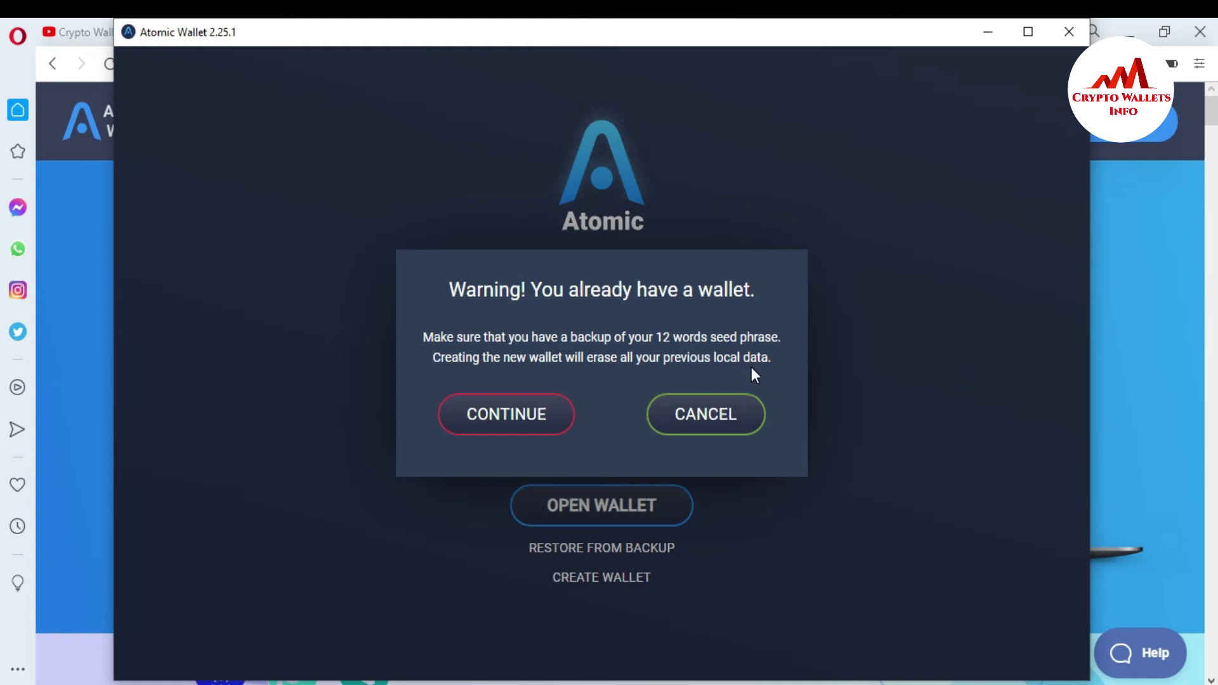
{"action": "left_click", "coordinate": [529, 416]}
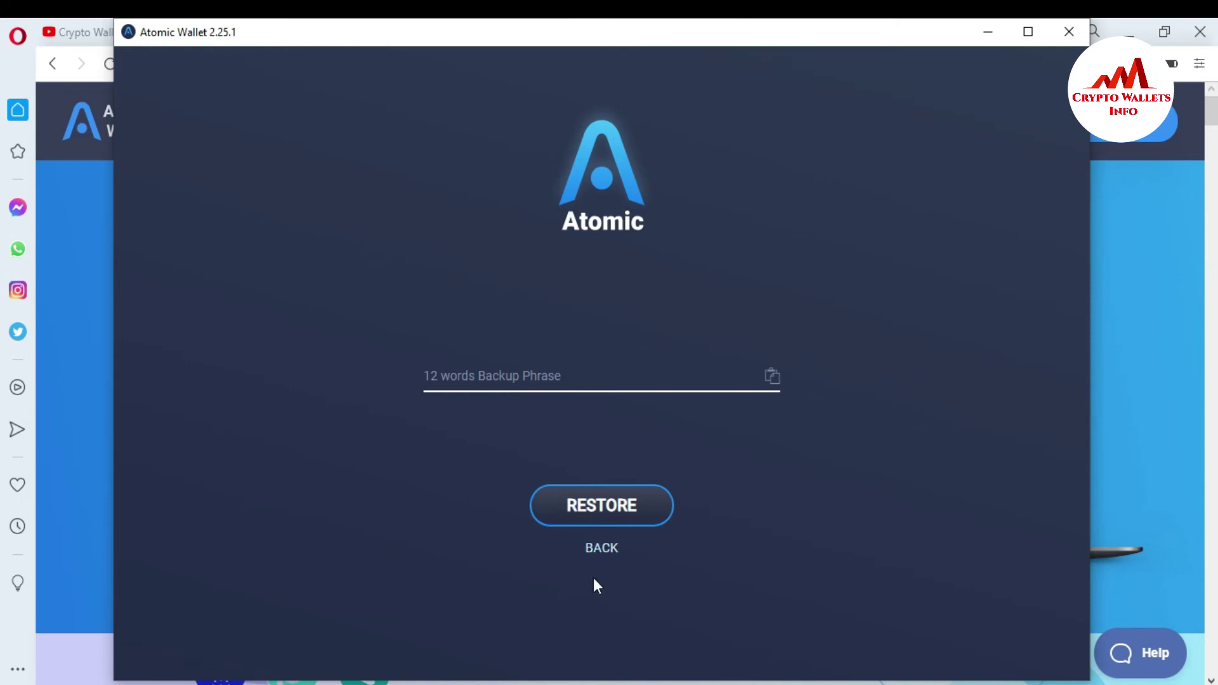
Join the first recovery words onto line one with spaces, deleting numbers 2 through 6
{"action": "left_click", "coordinate": [584, 682]}
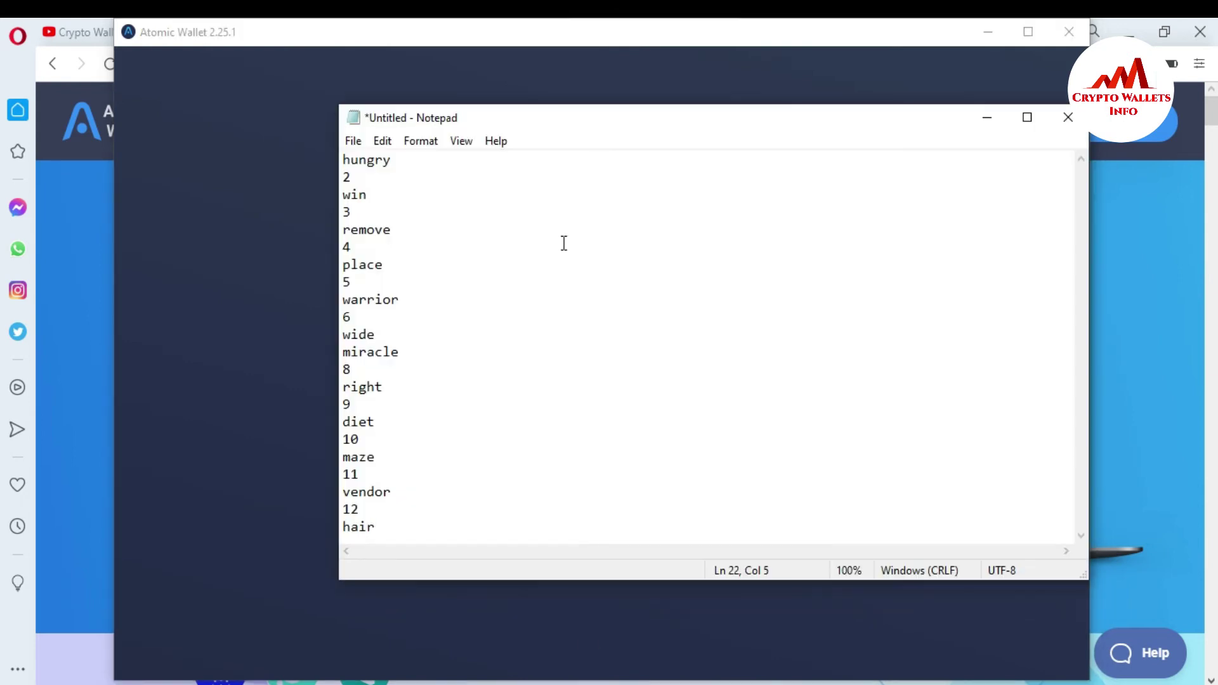
{"action": "left_click_drag", "start_coordinate": [564, 123], "coordinate": [604, 215]}
{"action": "left_click_drag", "start_coordinate": [397, 265], "coordinate": [382, 264]}
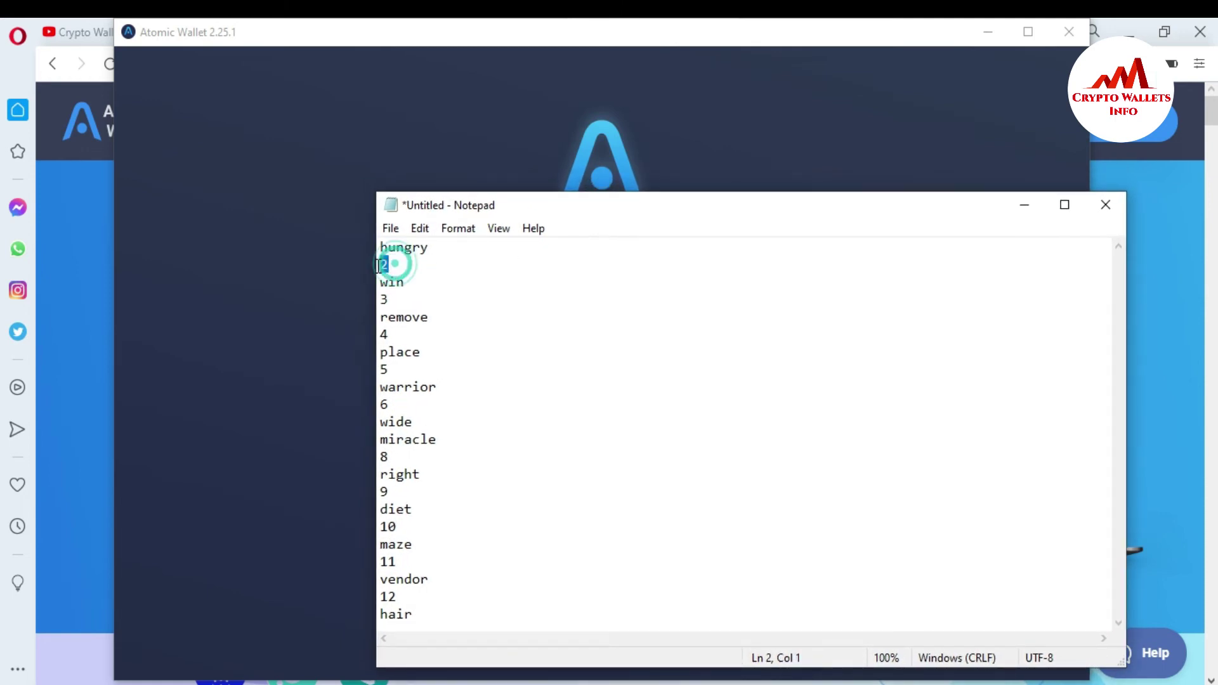
{"action": "key", "text": "BackSpace"}
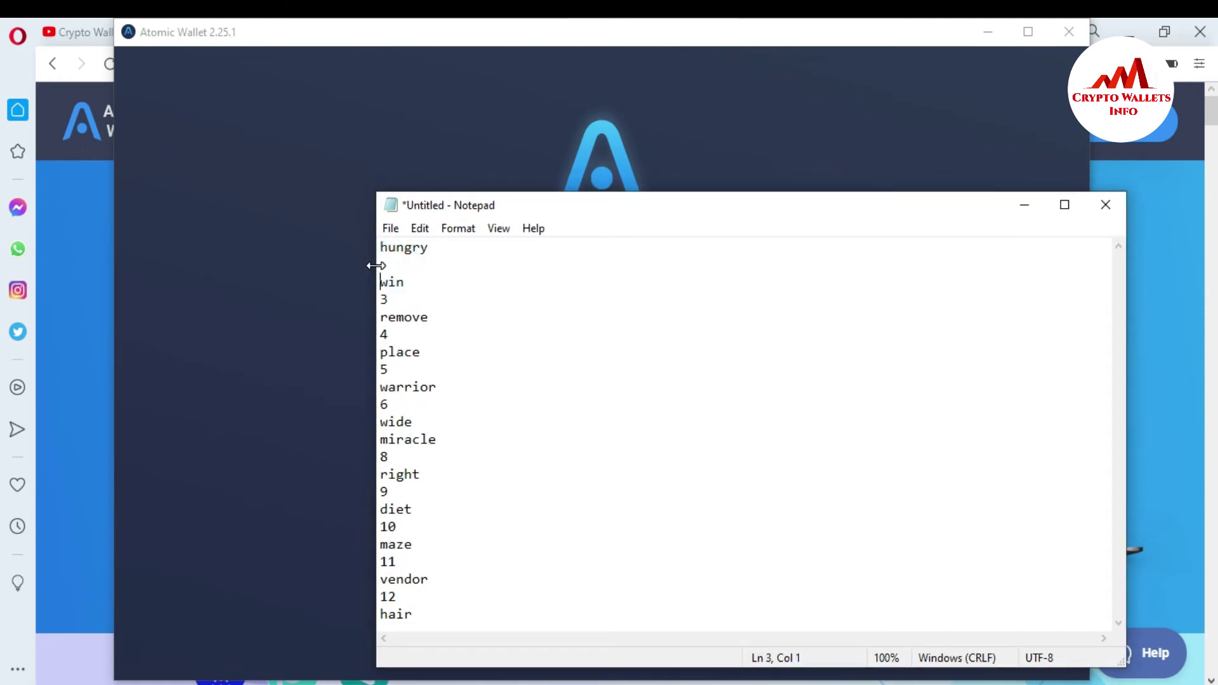
{"action": "key", "text": "BackSpace"}
{"action": "key", "text": "BackSpace"}
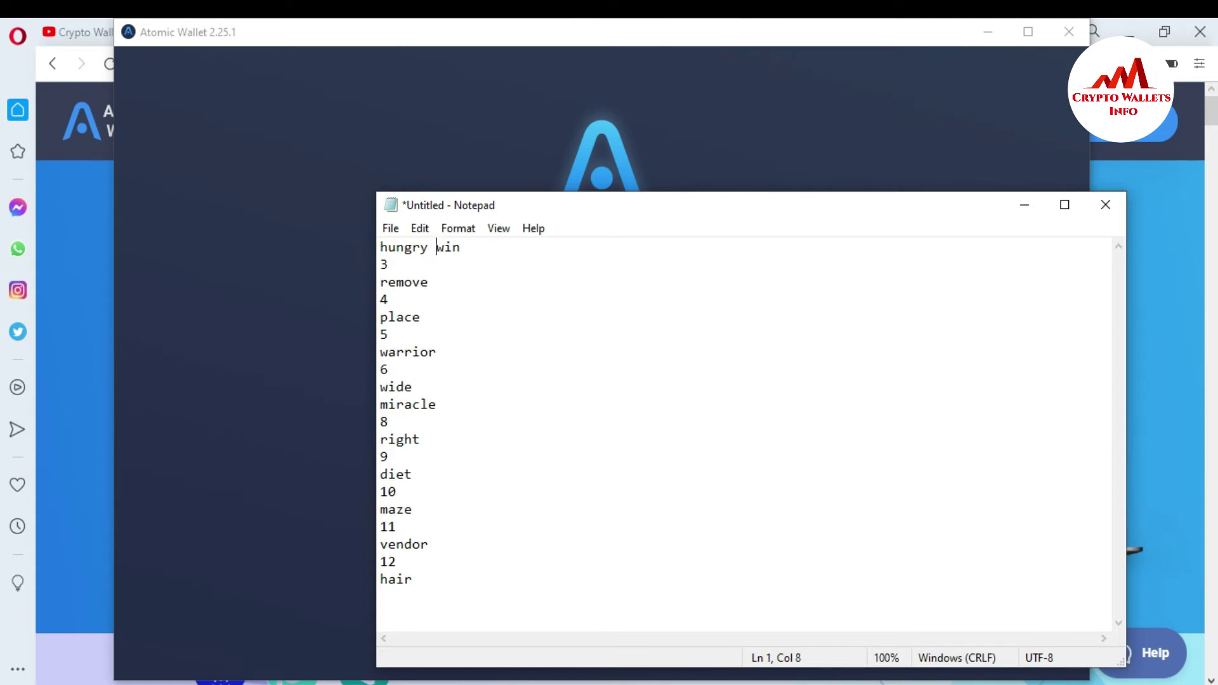
{"action": "key", "text": "Down"}
{"action": "key", "text": "BackSpace"}
{"action": "key", "text": "BackSpace"}
{"action": "key", "text": "Down"}
{"action": "key", "text": "Left"}
{"action": "key", "text": "Left"}
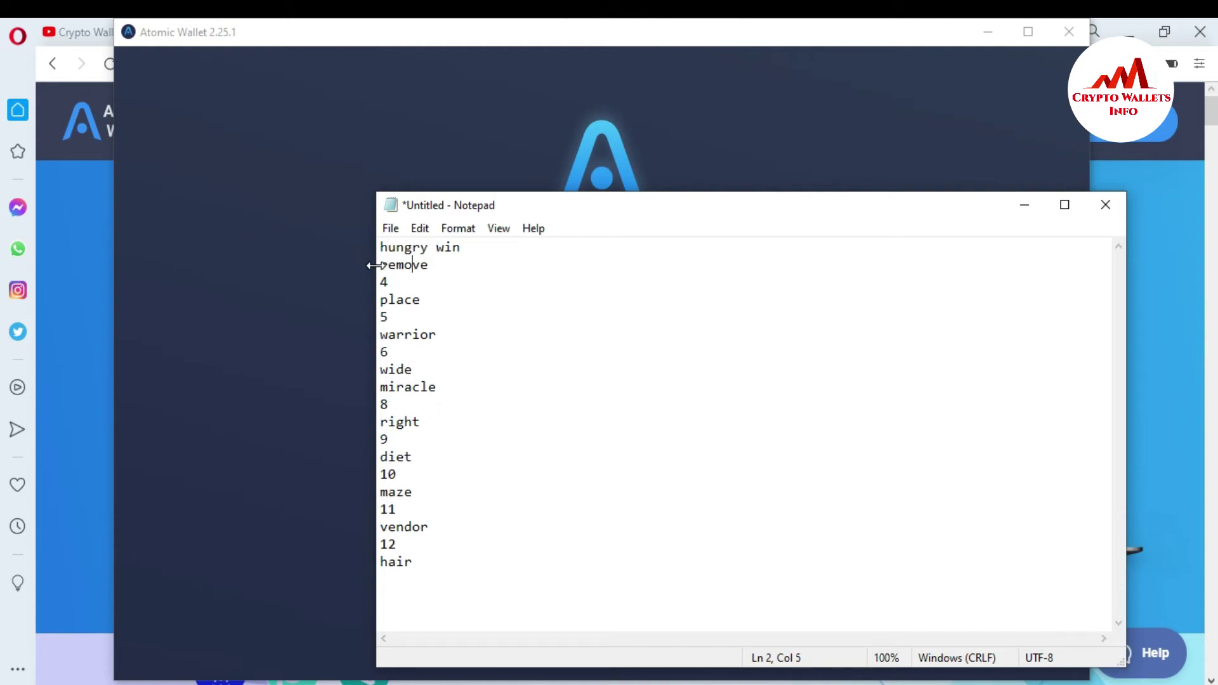
{"action": "key", "text": "Left"}
{"action": "key", "text": "BackSpace"}
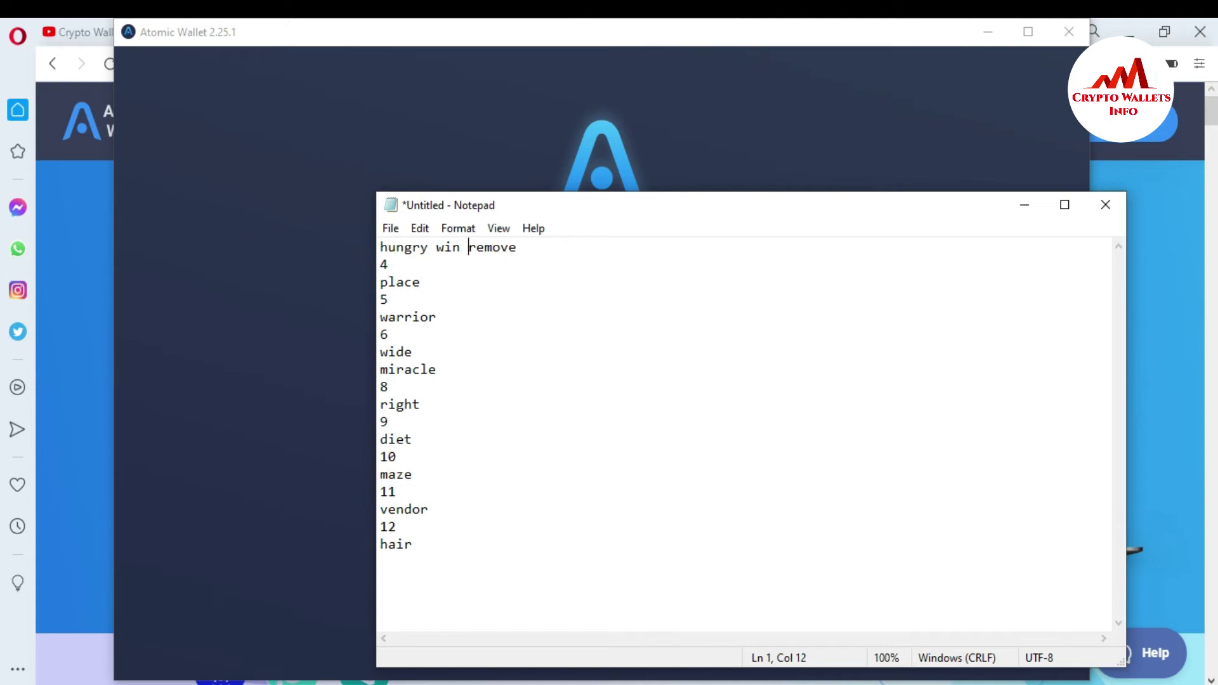
{"action": "key", "text": "Down"}
{"action": "key", "text": "BackSpace"}
{"action": "key", "text": "Delete"}
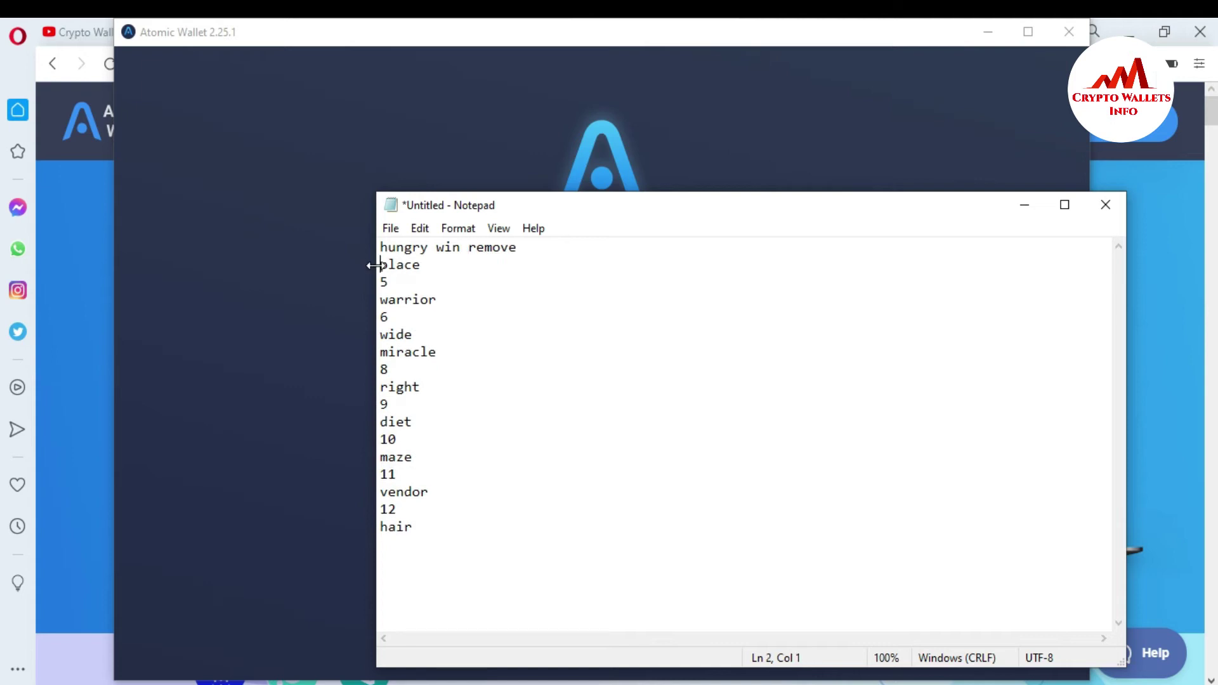
{"action": "key", "text": "BackSpace"}
{"action": "key", "text": "Down"}
{"action": "key", "text": "BackSpace"}
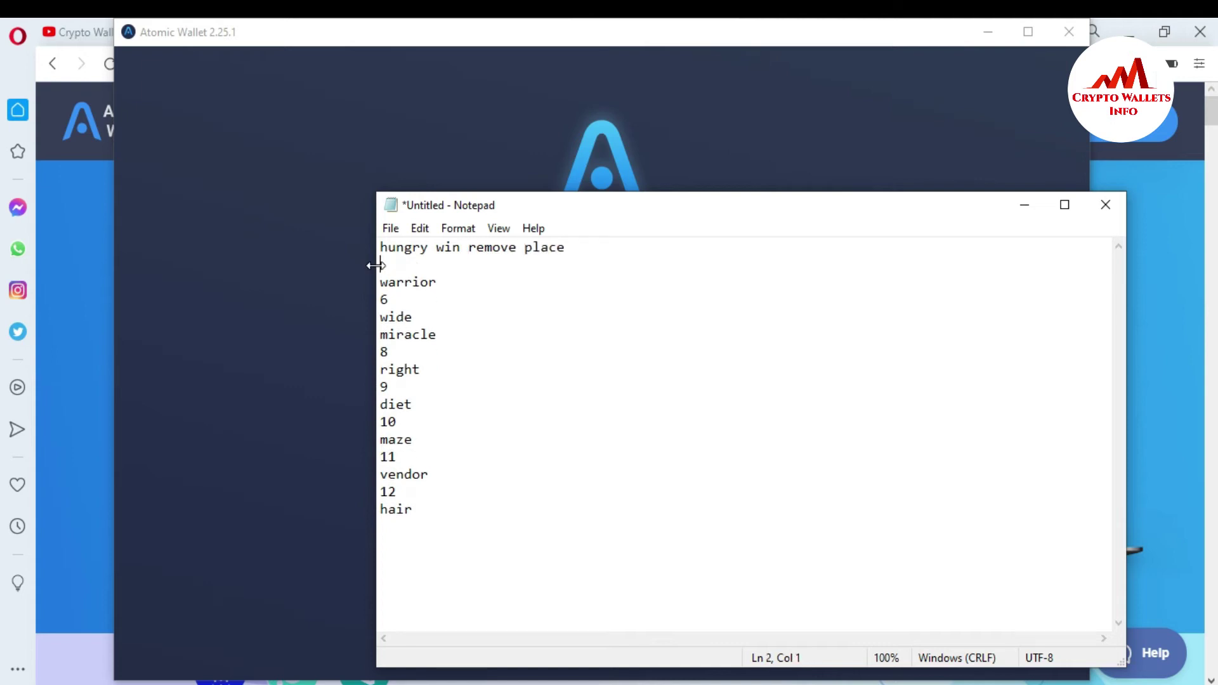
{"action": "key", "text": "Delete"}
{"action": "key", "text": "BackSpace"}
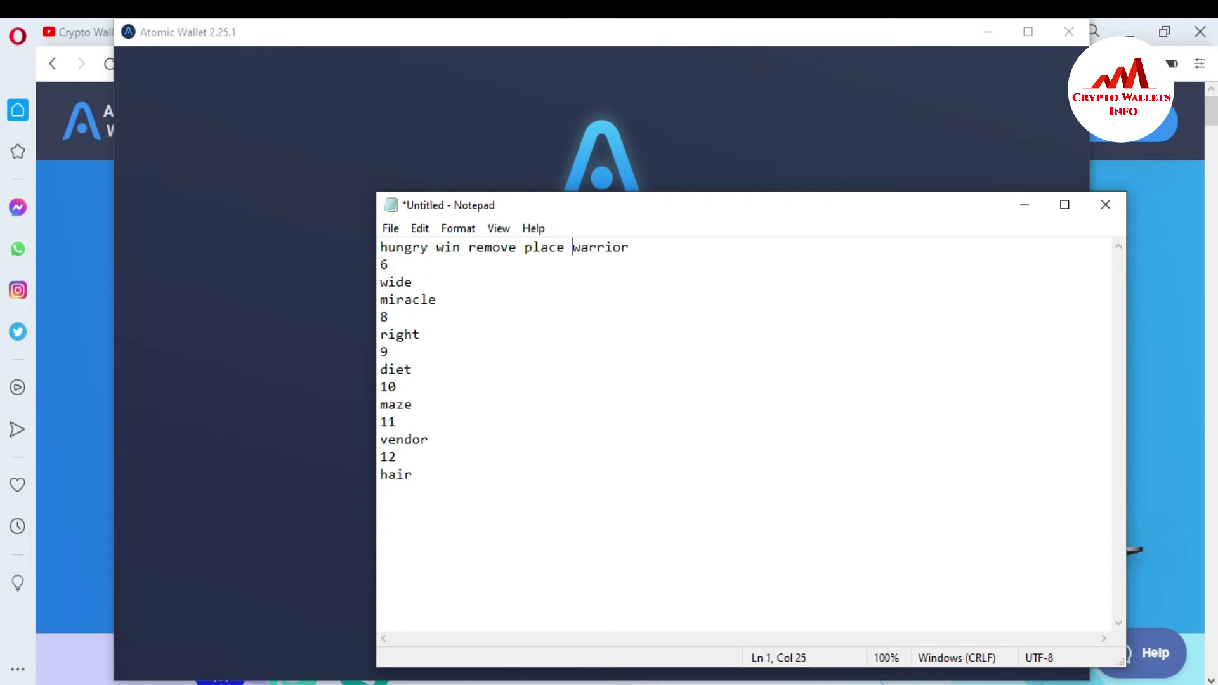
{"action": "key", "text": "Down"}
{"action": "key", "text": "BackSpace"}
{"action": "key", "text": "Delete"}
{"action": "key", "text": "BackSpace"}
Join the remaining words onto line one, deleting numbers 8 through 12 and empty lines
{"action": "key", "text": "Down"}
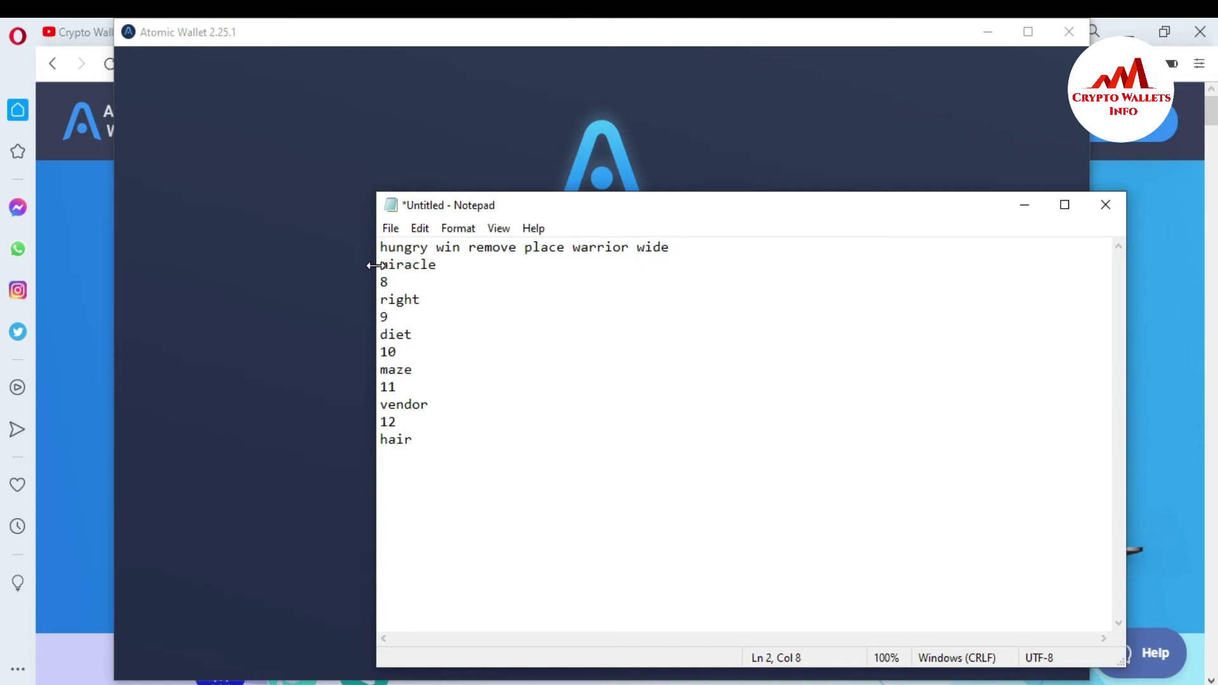
{"action": "key", "text": "Left"}
{"action": "key", "text": "Left"}
{"action": "key", "text": "Left"}
{"action": "key", "text": "Left"}
{"action": "key", "text": "Left"}
{"action": "key", "text": "Left"}
{"action": "key", "text": "Left"}
{"action": "key", "text": "BackSpace"}
{"action": "key", "text": "Down"}
{"action": "key", "text": "BackSpace"}
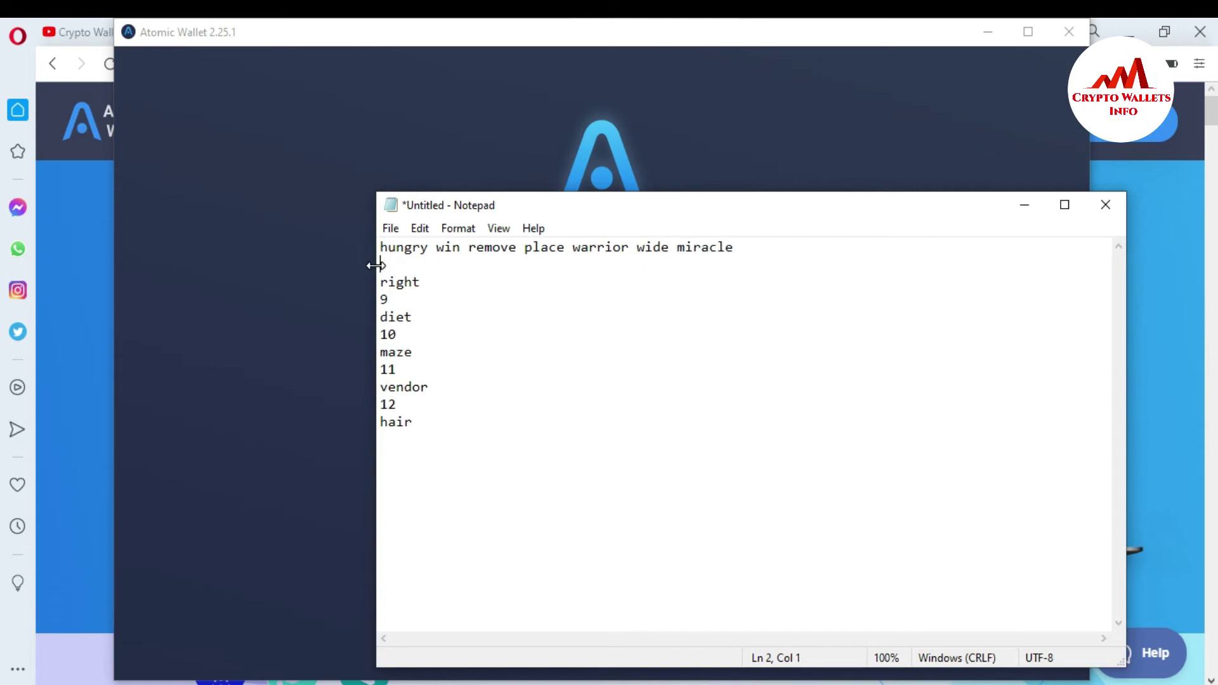
{"action": "key", "text": "Down"}
{"action": "key", "text": "BackSpace"}
{"action": "key", "text": "Up"}
{"action": "key", "text": "BackSpace"}
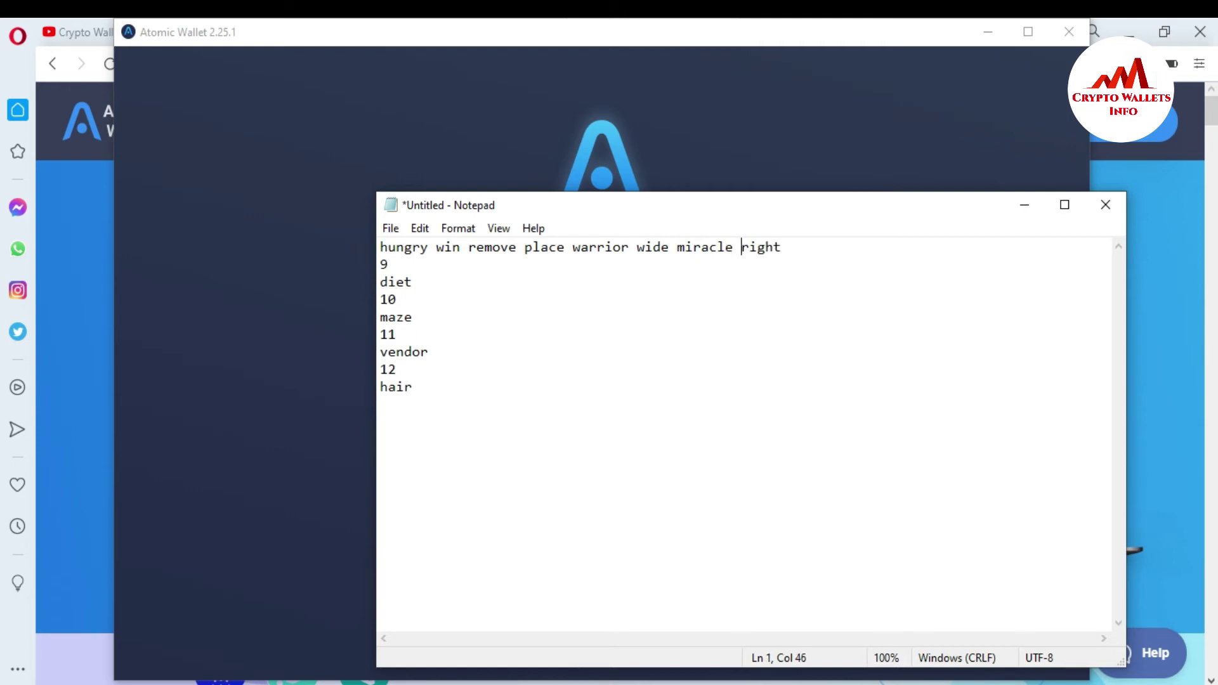
{"action": "key", "text": "Down"}
{"action": "key", "text": "BackSpace"}
{"action": "key", "text": "Delete"}
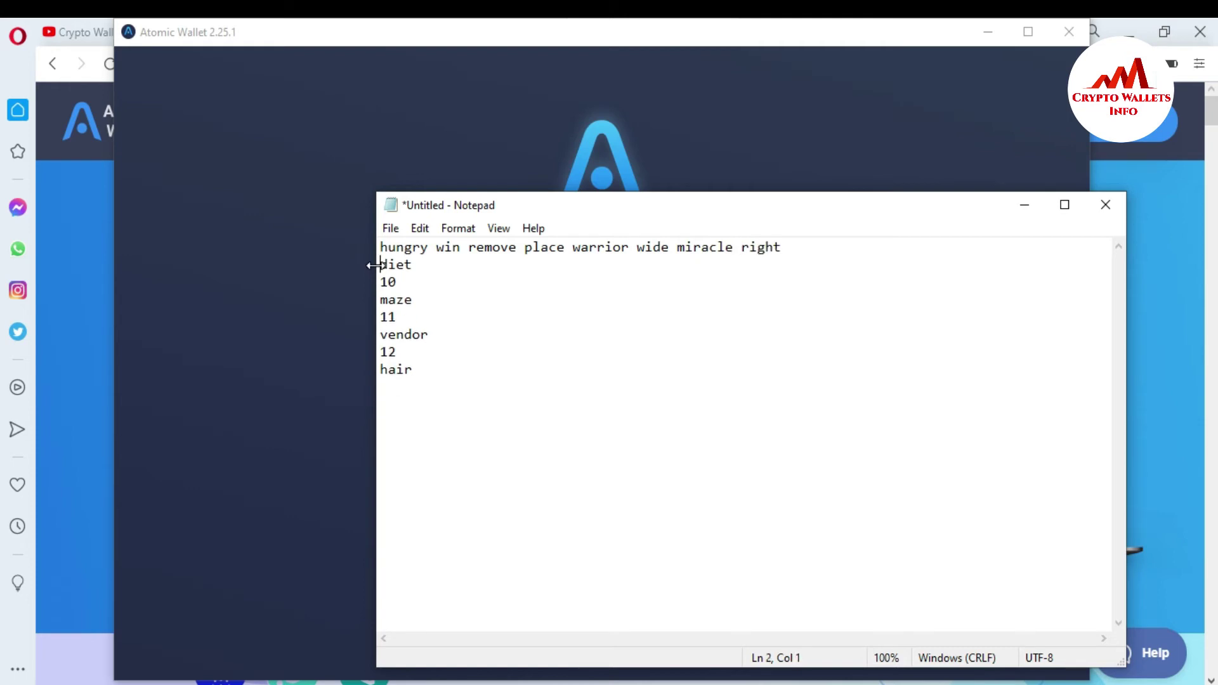
{"action": "key", "text": "BackSpace"}
{"action": "key", "text": "Down"}
{"action": "key", "text": "BackSpace"}
{"action": "key", "text": "BackSpace"}
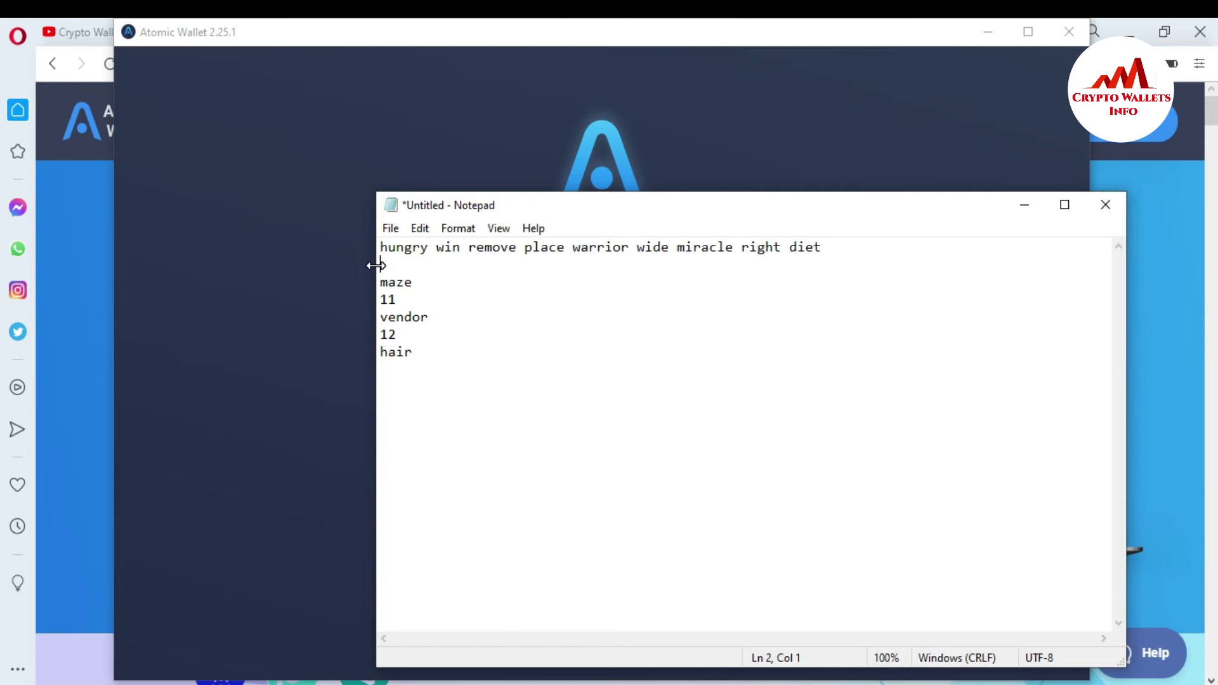
{"action": "key", "text": "Up"}
{"action": "key", "text": "Down"}
{"action": "key", "text": "Delete"}
{"action": "key", "text": "BackSpace"}
{"action": "key", "text": "Down"}
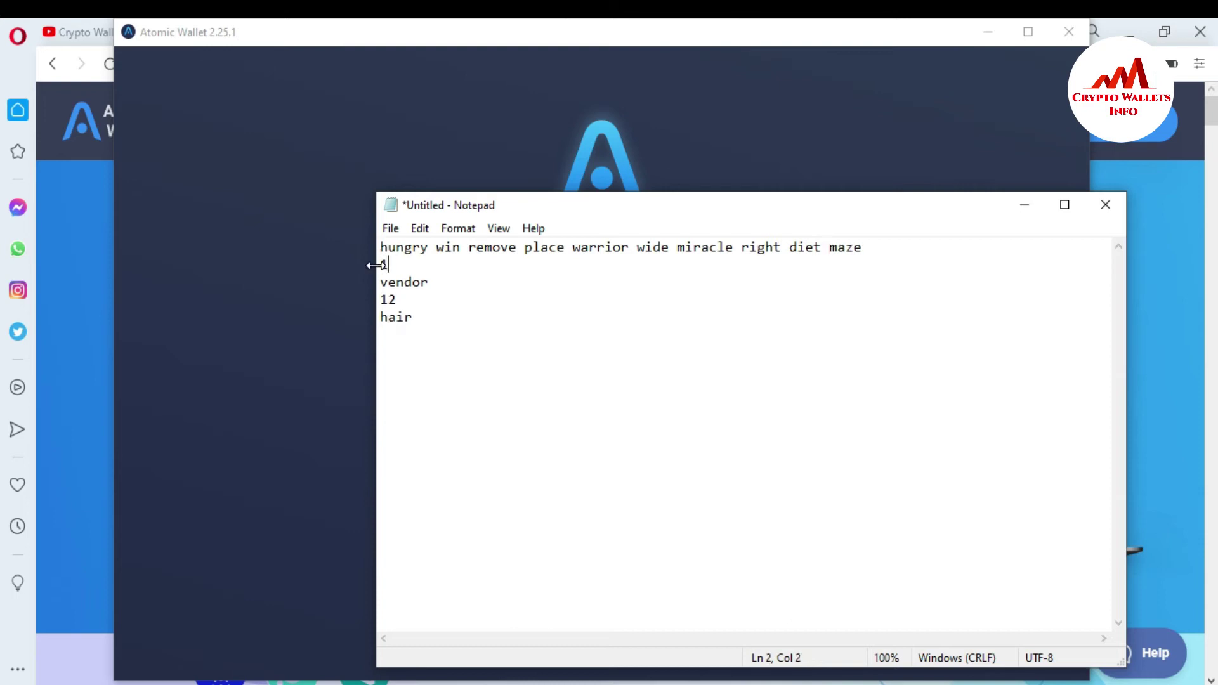
{"action": "key", "text": "BackSpace"}
{"action": "key", "text": "Delete"}
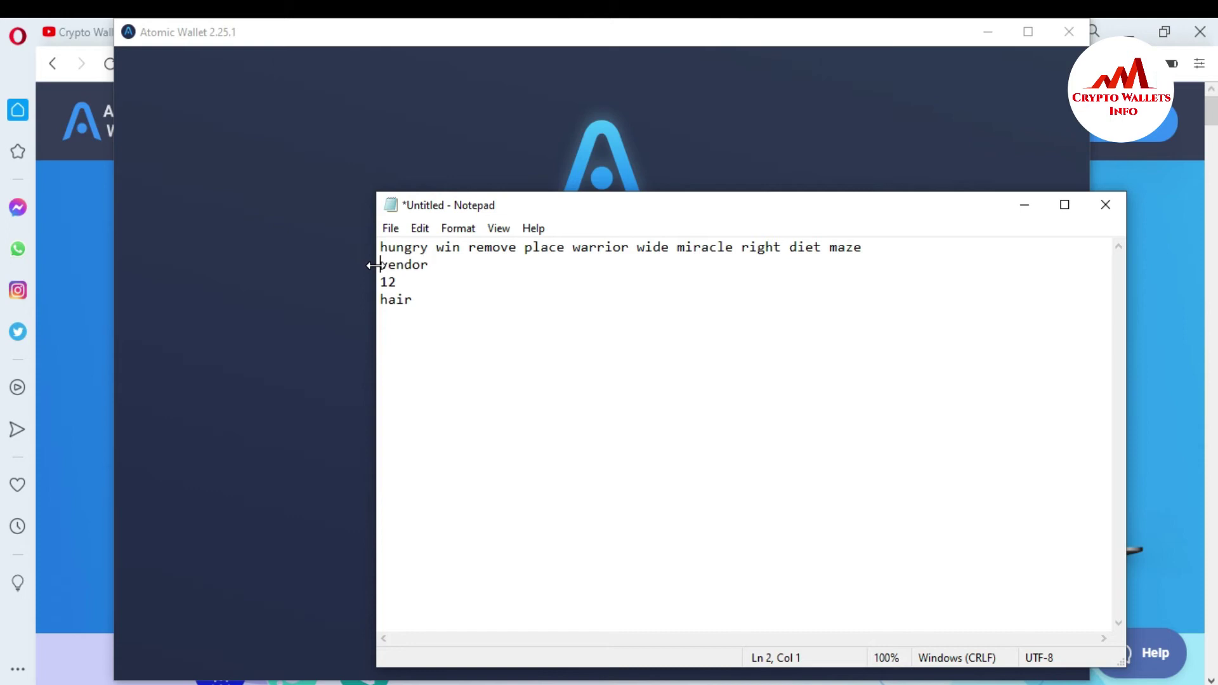
{"action": "key", "text": "BackSpace"}
{"action": "key", "text": "Down"}
{"action": "key", "text": "BackSpace"}
{"action": "key", "text": "BackSpace"}
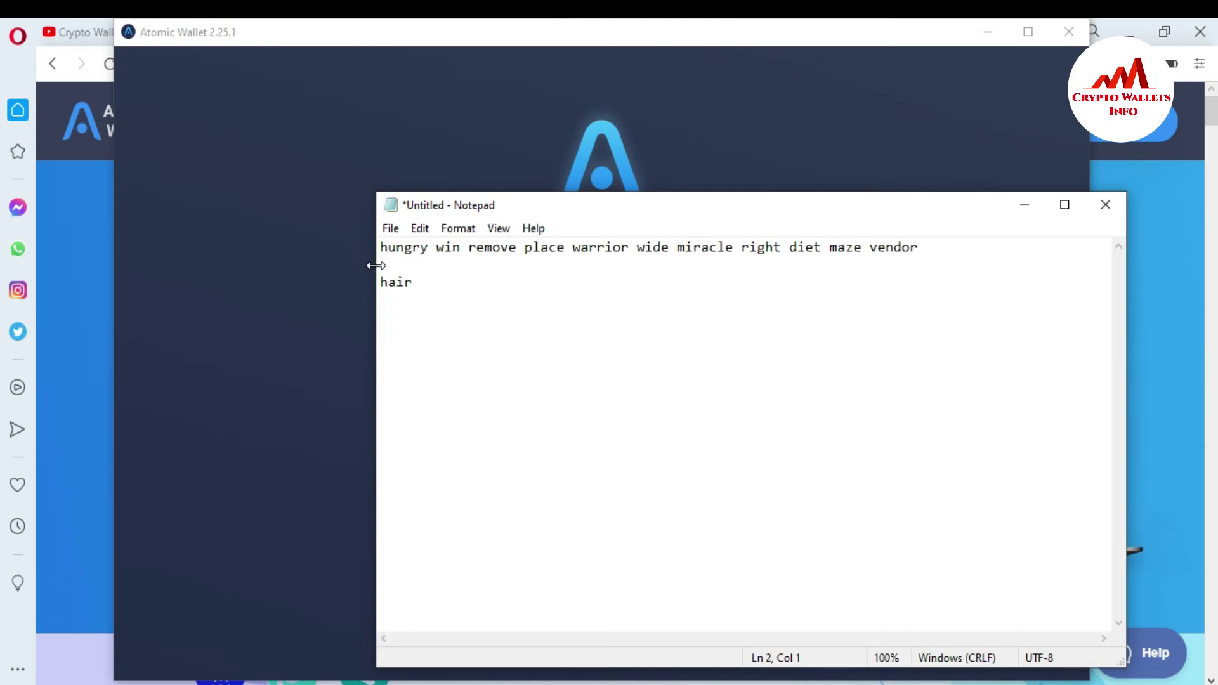
{"action": "key", "text": "Delete"}
{"action": "key", "text": "BackSpace"}
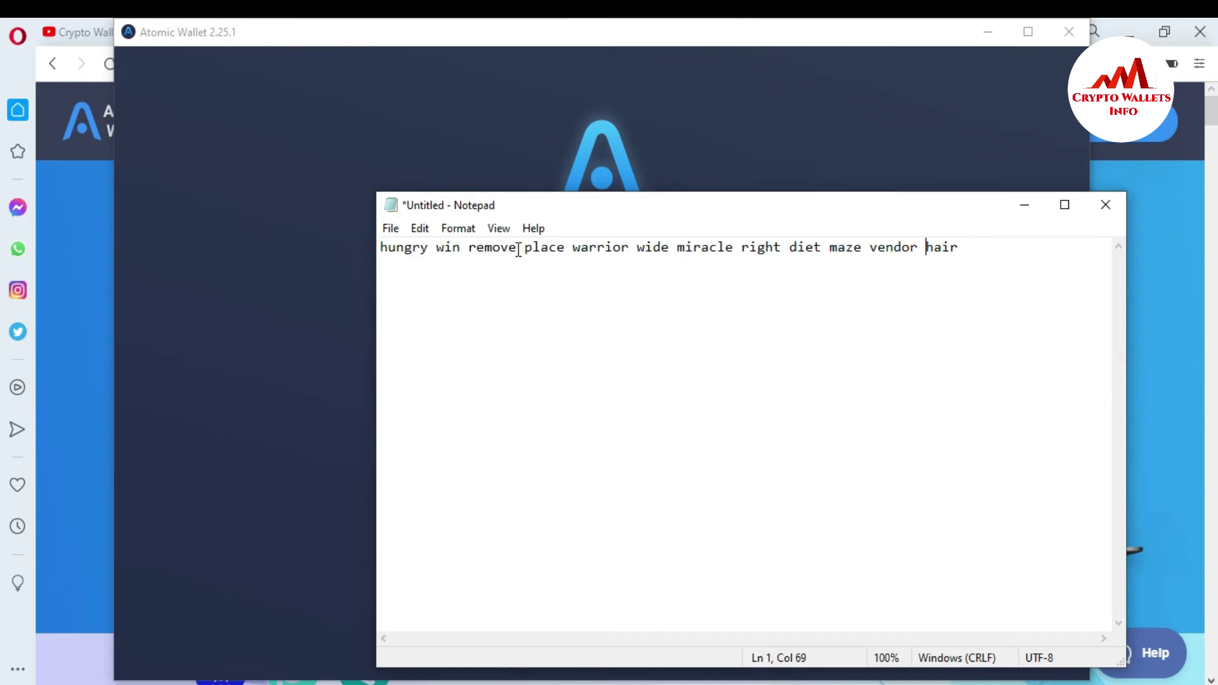
Check the word spacing, select the entire one-line phrase, and minimize Notepad
{"action": "left_click_drag", "start_coordinate": [518, 250], "coordinate": [524, 249]}
{"action": "left_click_drag", "start_coordinate": [565, 247], "coordinate": [677, 248]}
{"action": "left_click", "coordinate": [965, 247]}
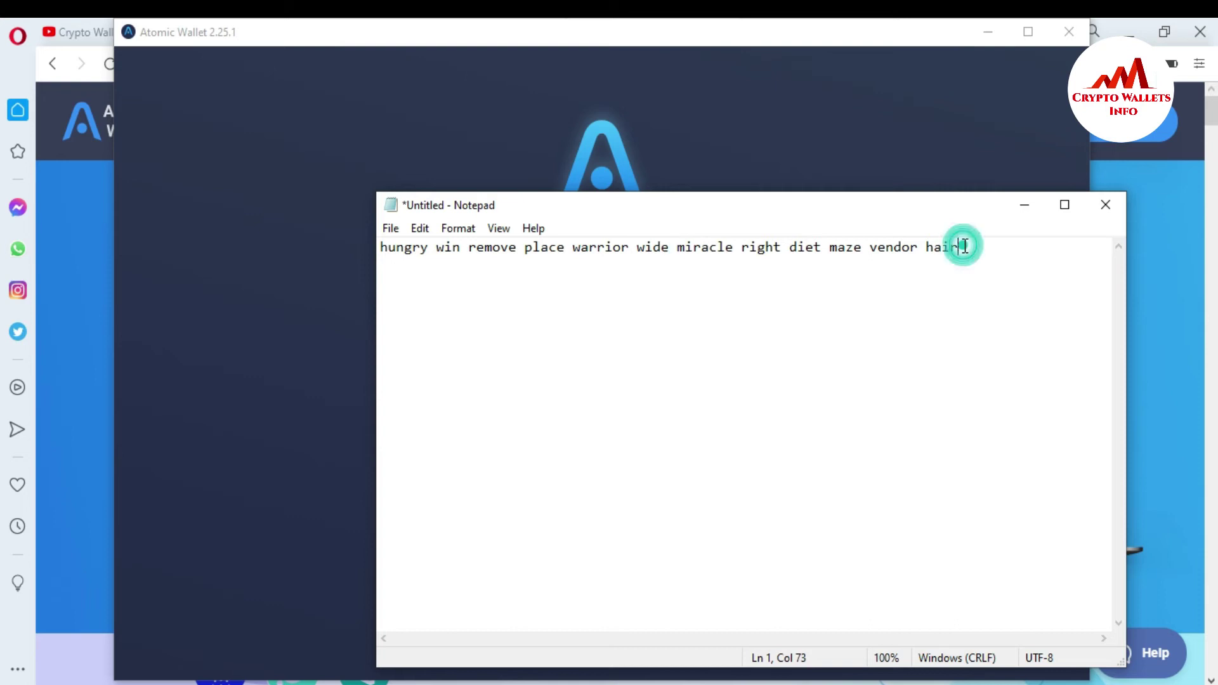
{"action": "left_click_drag", "start_coordinate": [965, 247], "coordinate": [366, 242]}
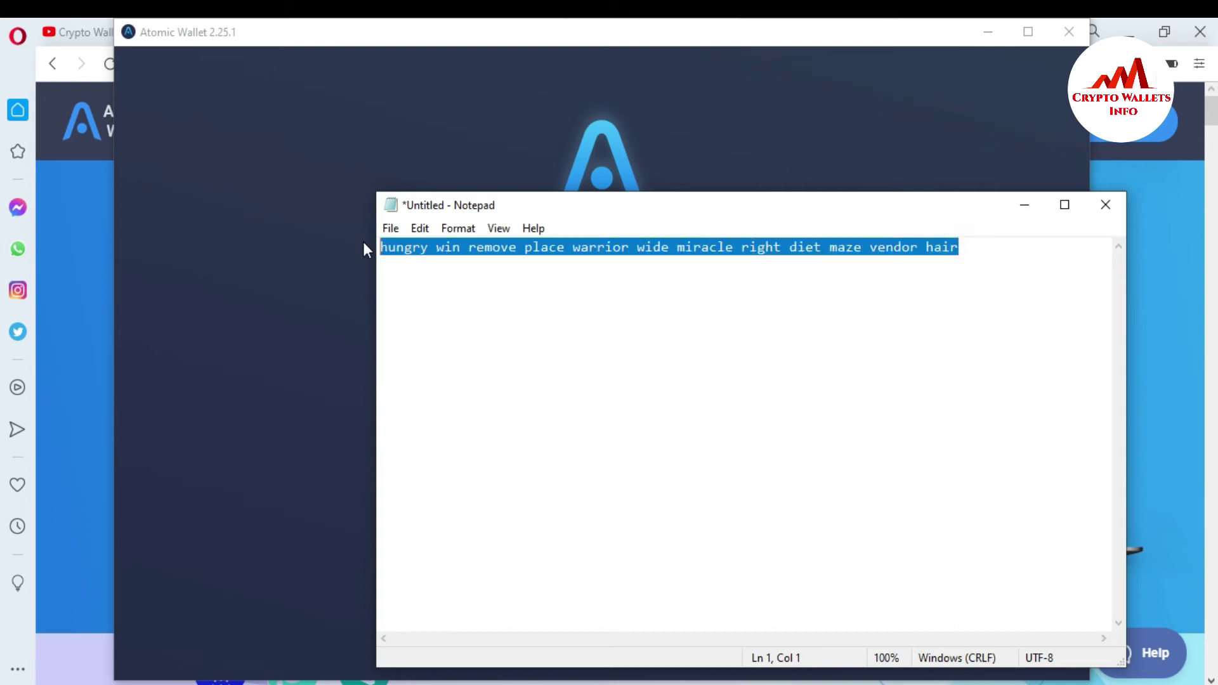
{"action": "left_click", "coordinate": [1026, 208]}
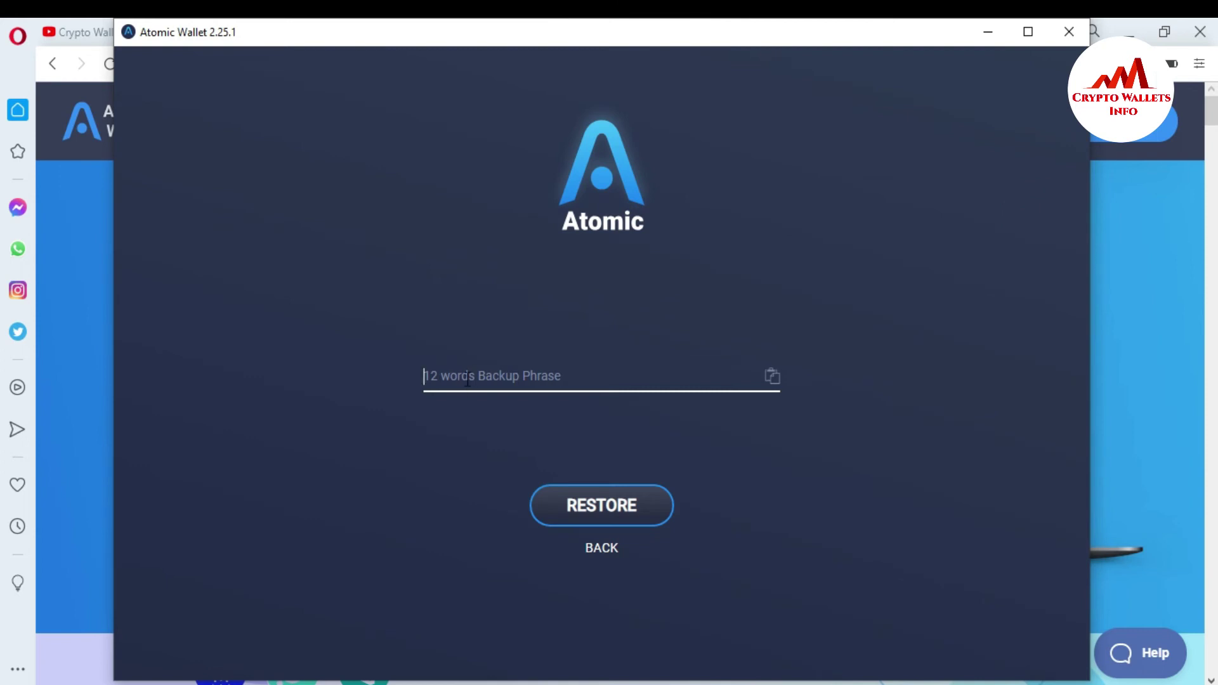
Paste the phrase into the 12 words Backup Phrase field and restore the wallet
{"action": "key", "text": "ctrl+v"}
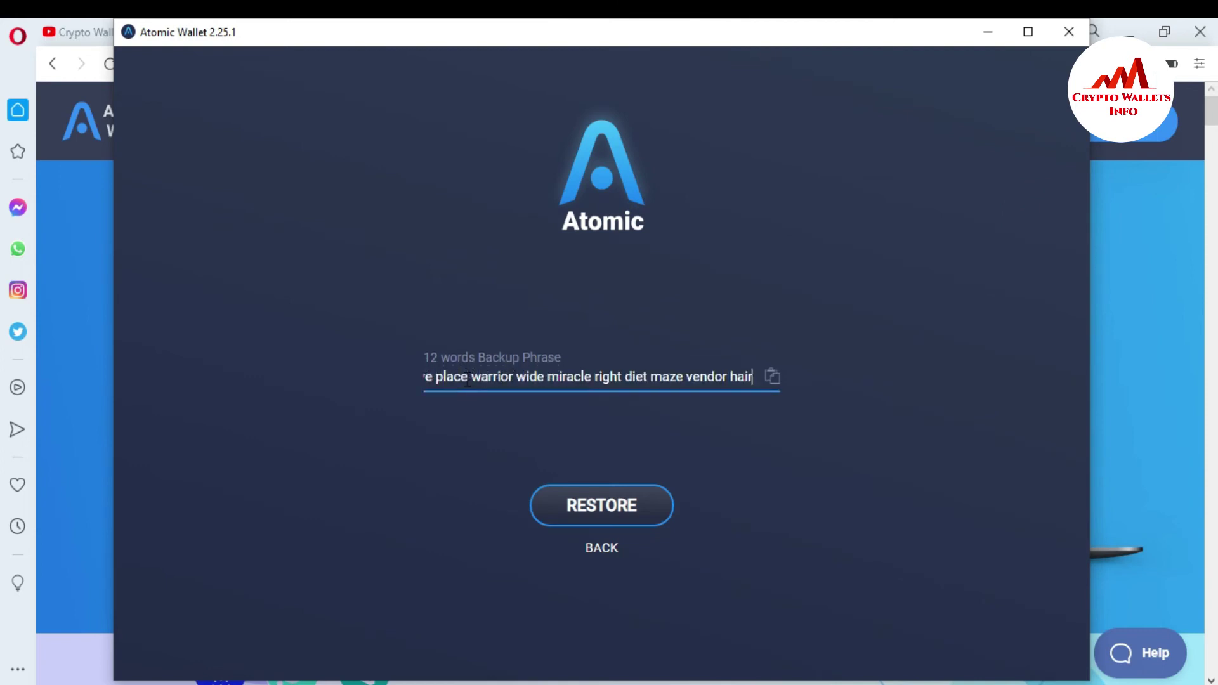
{"action": "left_click", "coordinate": [612, 498]}
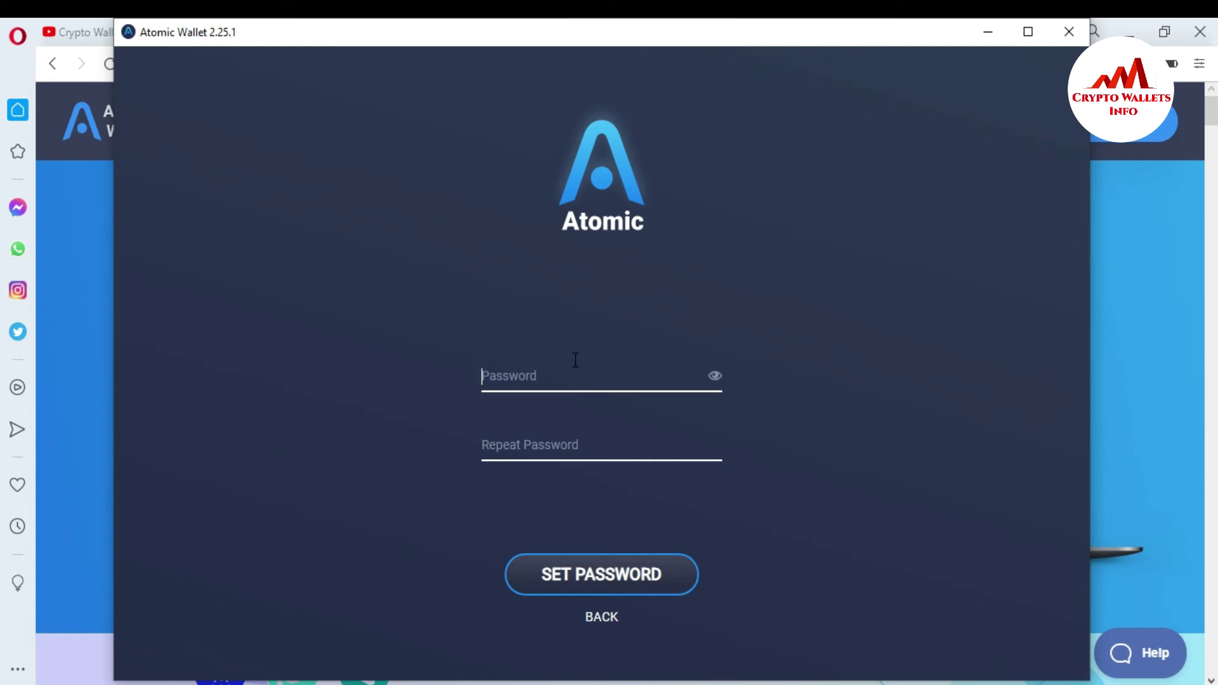
Enter the new wallet password in both Password fields and set it, loading the restored wallet
{"action": "type", "text": "a"}
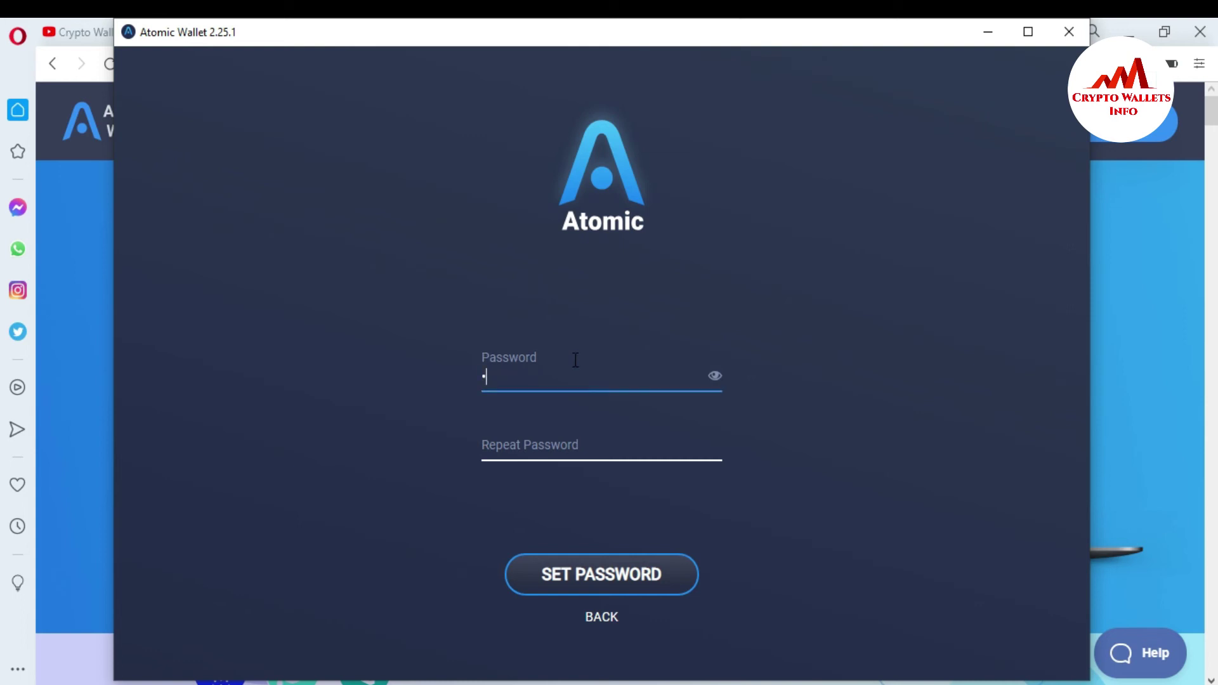
{"action": "type", "text": "aaaaaaaaaa"}
{"action": "key", "text": "Tab"}
{"action": "type", "text": "aaaaa"}
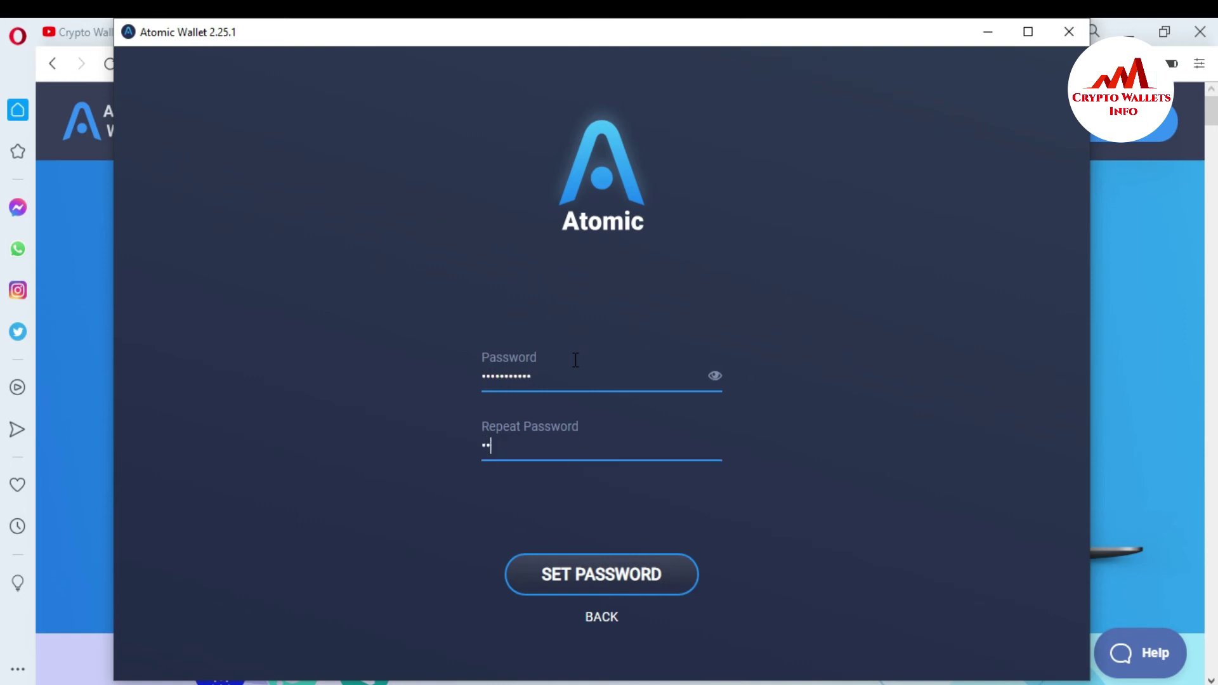
{"action": "type", "text": "aaaaaa"}
{"action": "left_click", "coordinate": [605, 577]}
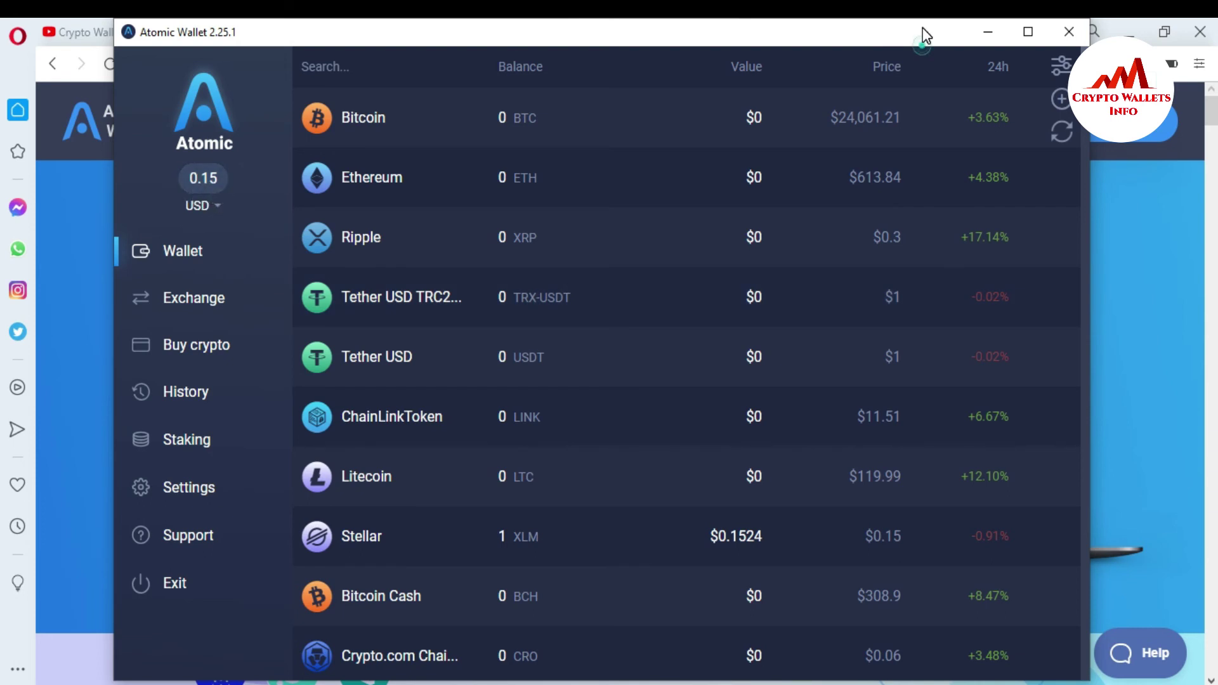
Move the Atomic Wallet window aside, check the Blockchain.com tab, then go to the Crypto Wallets Info YouTube tab
{"action": "left_click_drag", "start_coordinate": [922, 32], "coordinate": [916, 275]}
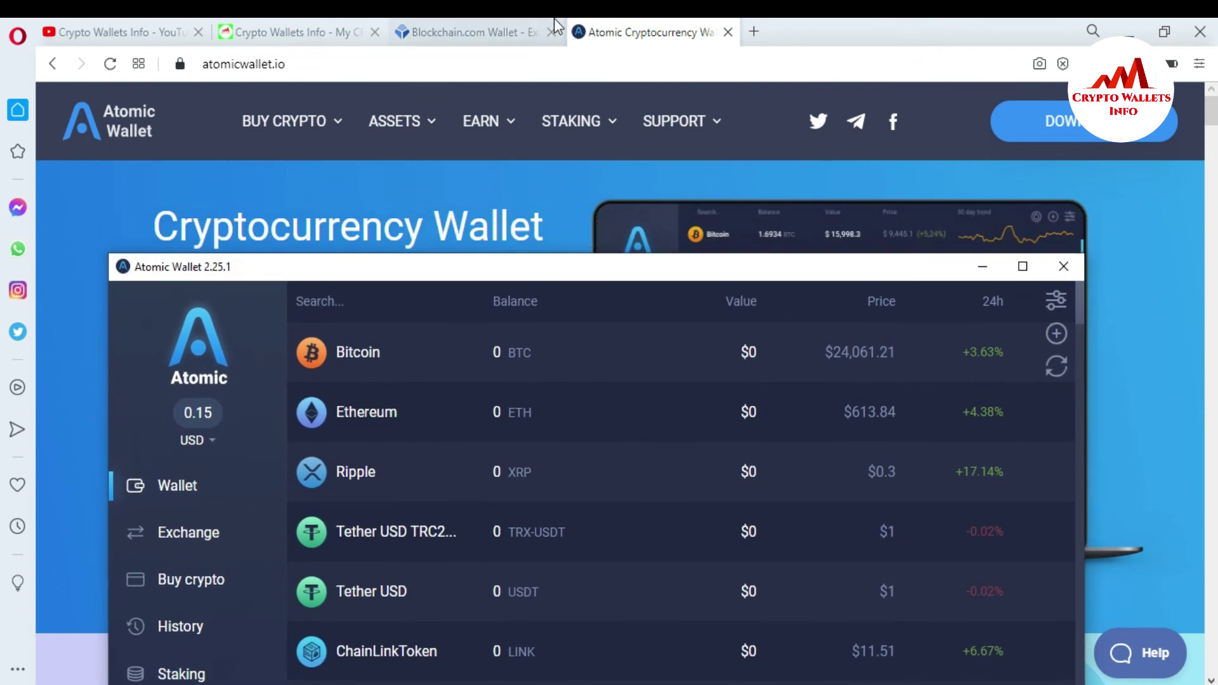
{"action": "left_click", "coordinate": [459, 21]}
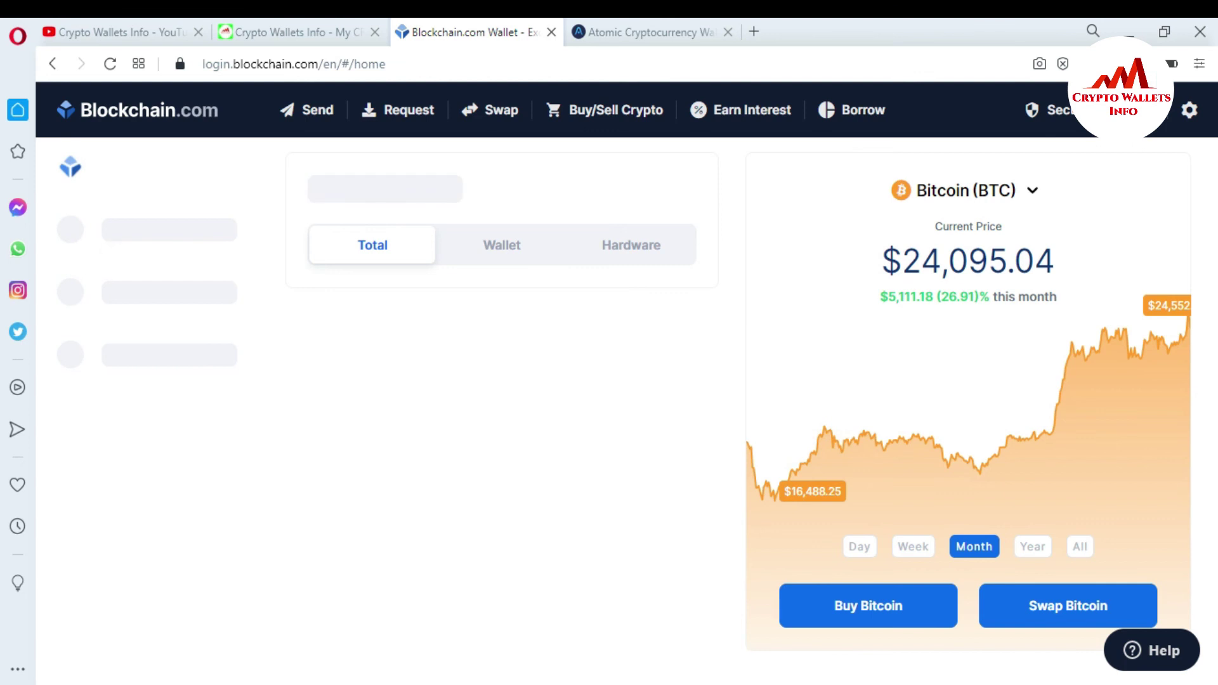
{"action": "left_click", "coordinate": [691, 682]}
{"action": "left_click_drag", "start_coordinate": [410, 270], "coordinate": [435, 149]}
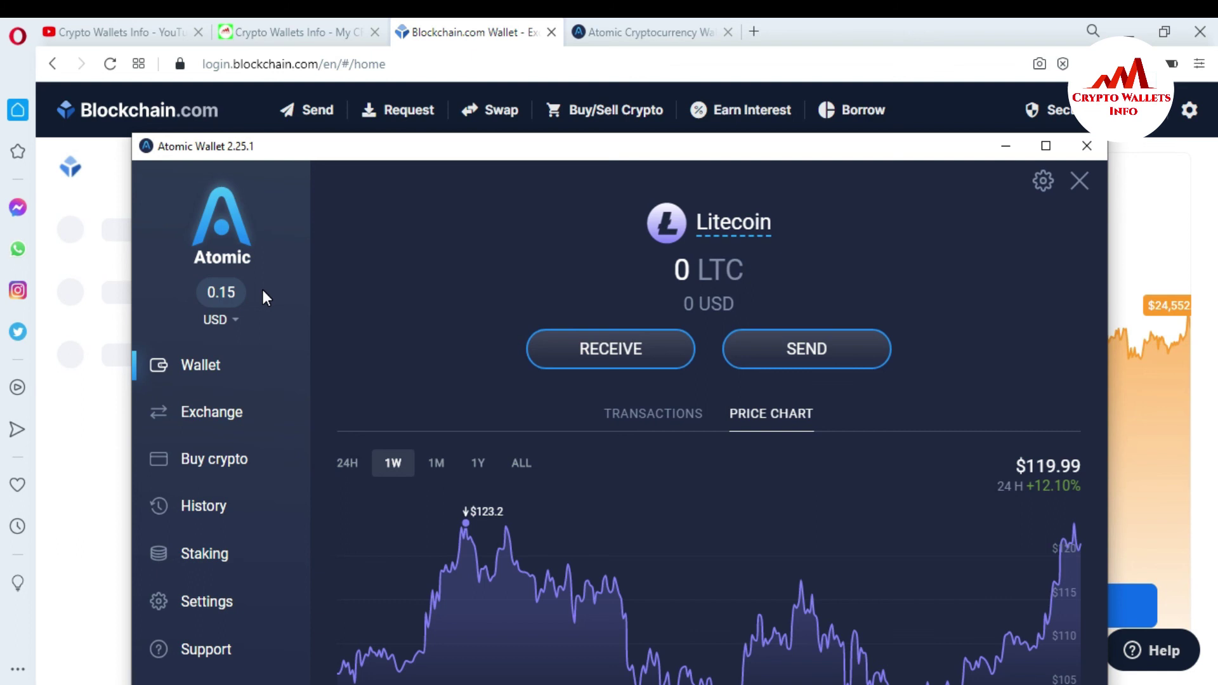
{"action": "left_click", "coordinate": [129, 26]}
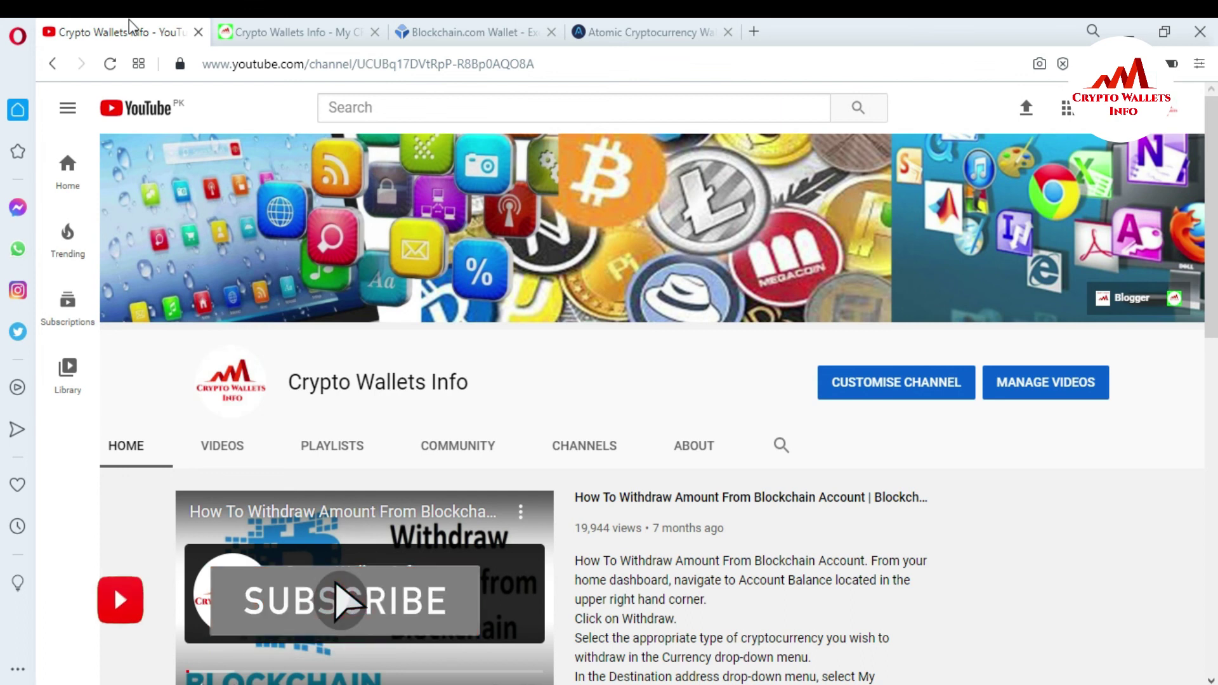
Switch to the cryptowalletsinfo.com tab, scroll down, and bring up the ALL COINS dropdown
{"action": "left_click", "coordinate": [283, 28]}
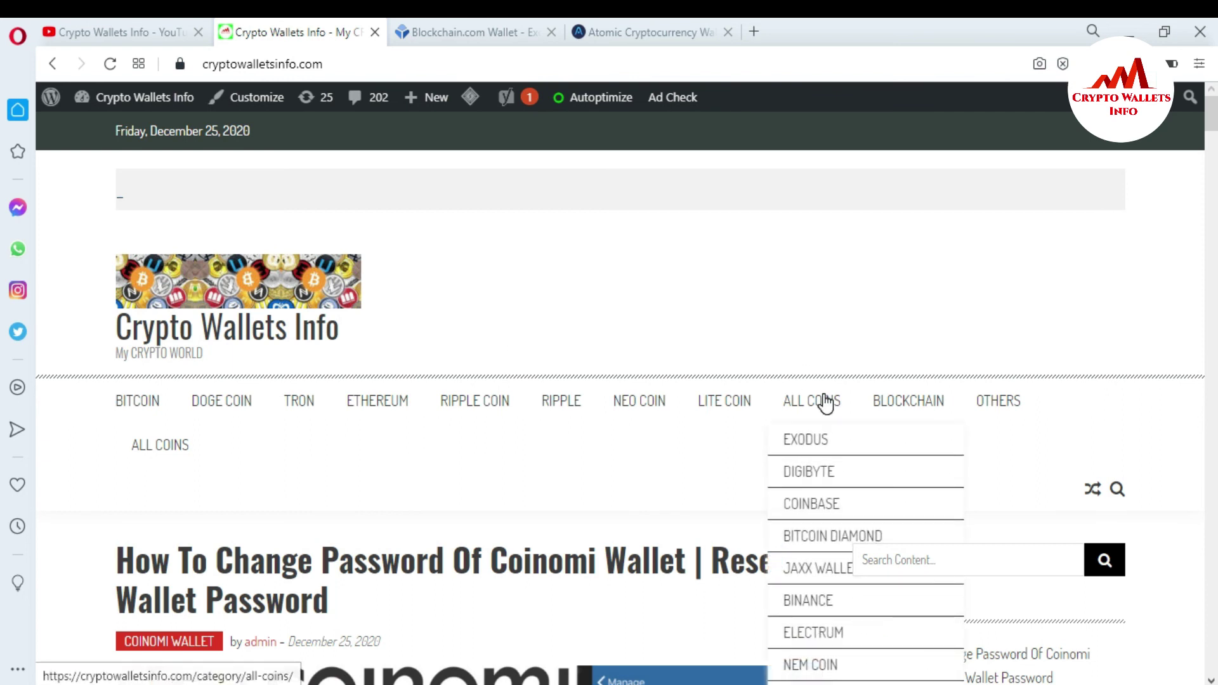
{"action": "scroll", "coordinate": [1213, 123], "scroll_direction": "down", "scroll_amount": 4}
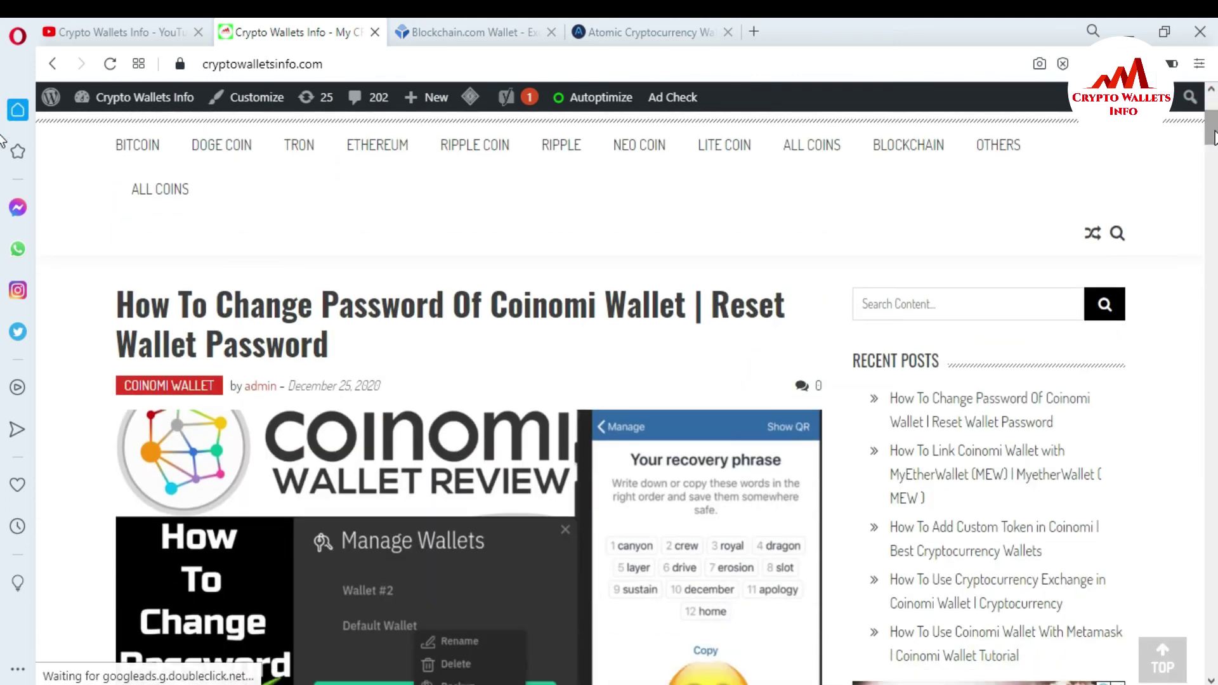
{"action": "mouse_move", "coordinate": [824, 147]}
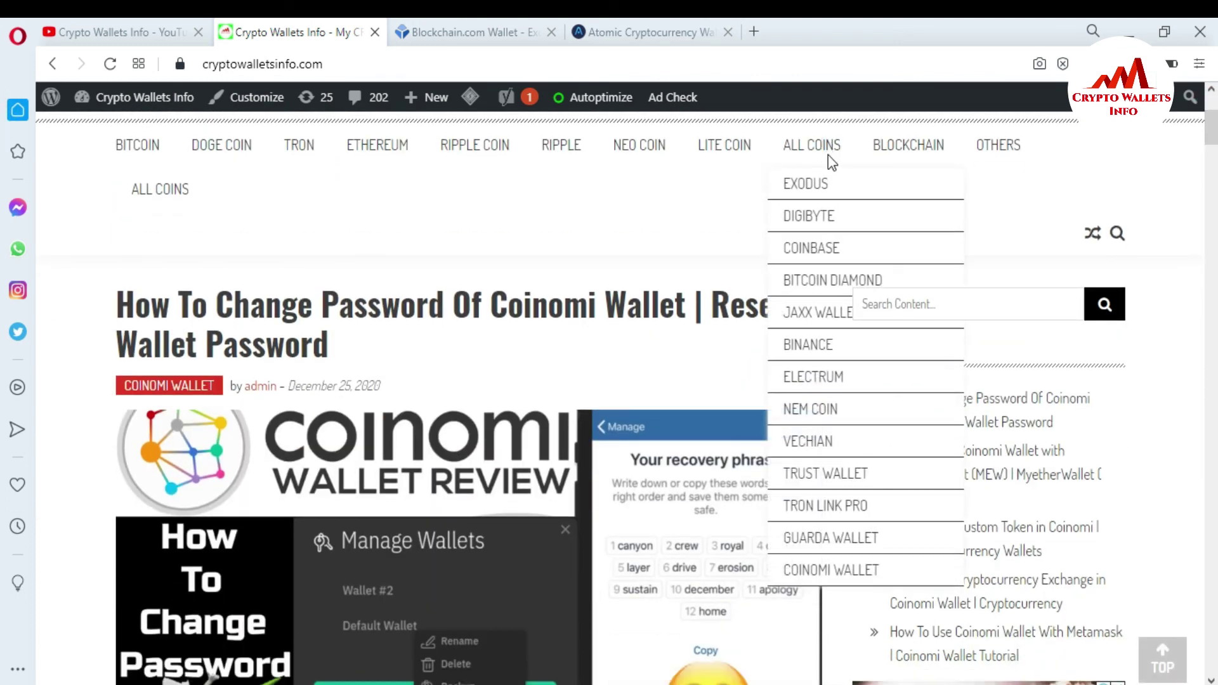